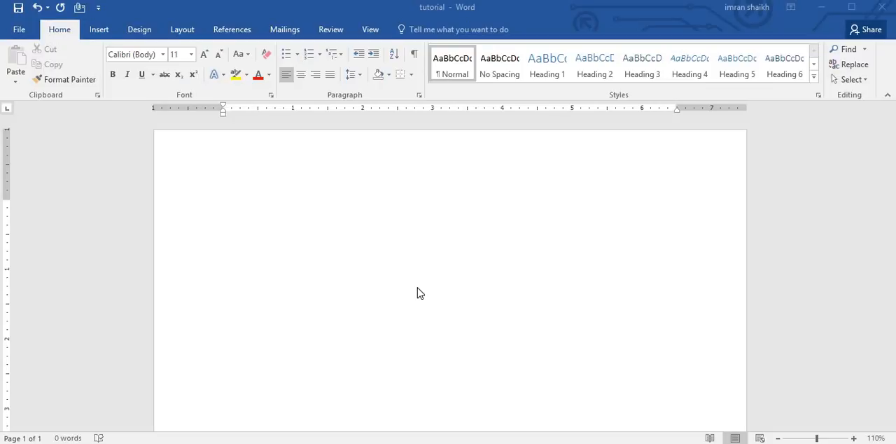
# Step: Open the SmartArt graphic chooser with the insertion point at the start of the blank document
pyautogui.click(360, 217)
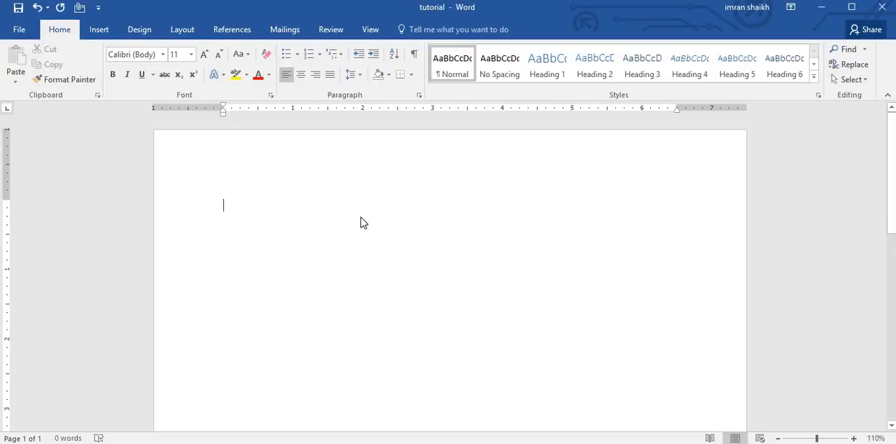
pyautogui.click(99, 29)
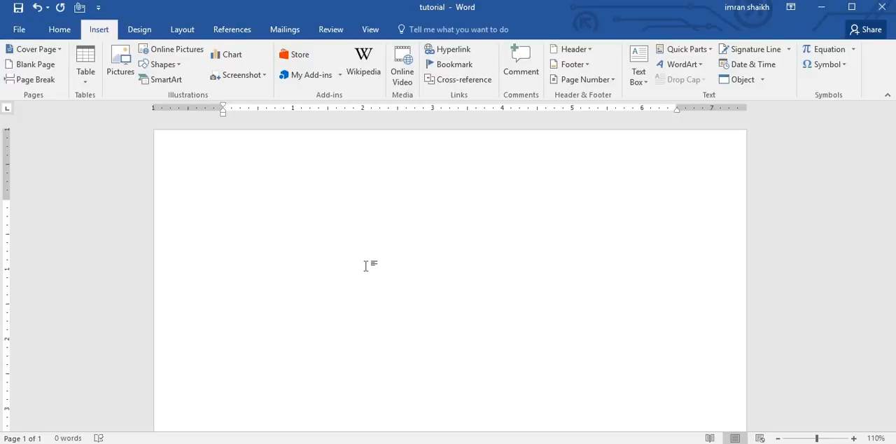
pyautogui.click(162, 83)
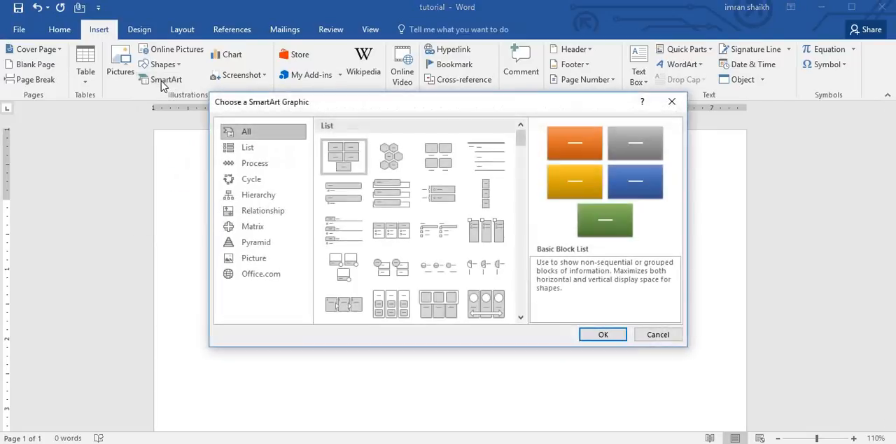
# Step: Browse the SmartArt layout categories from Process through Office.com, then review the List, Process and Cycle layouts
pyautogui.click(251, 165)
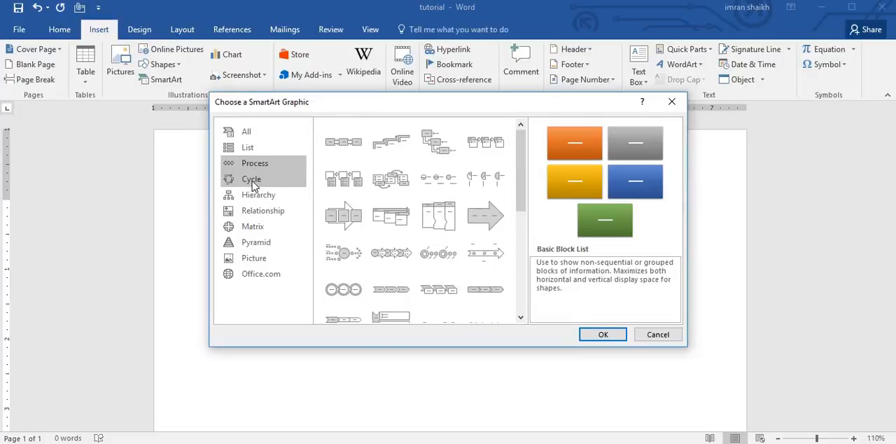
pyautogui.click(252, 181)
pyautogui.click(257, 195)
pyautogui.click(261, 211)
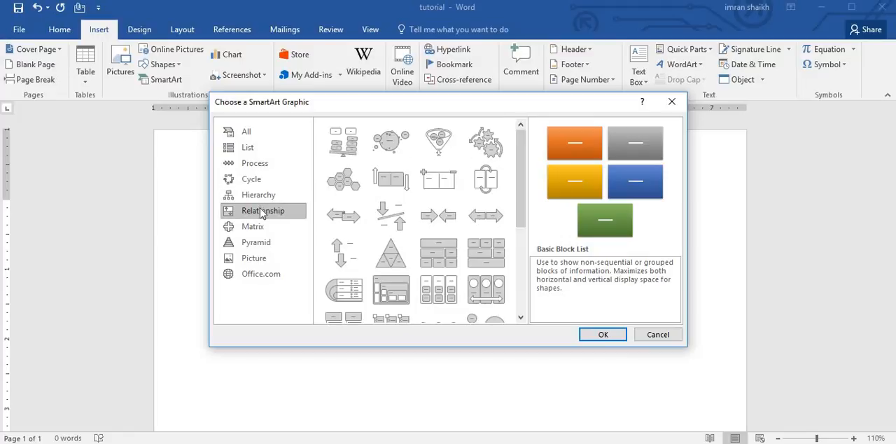
pyautogui.click(254, 228)
pyautogui.click(256, 243)
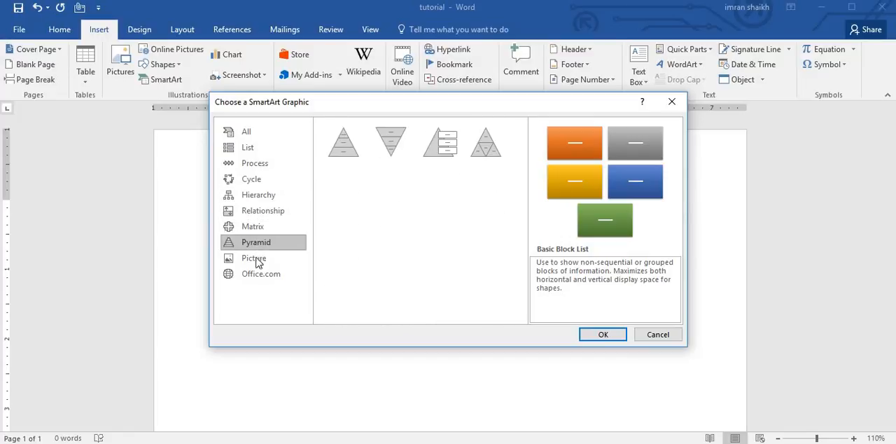
pyautogui.click(254, 259)
pyautogui.click(257, 272)
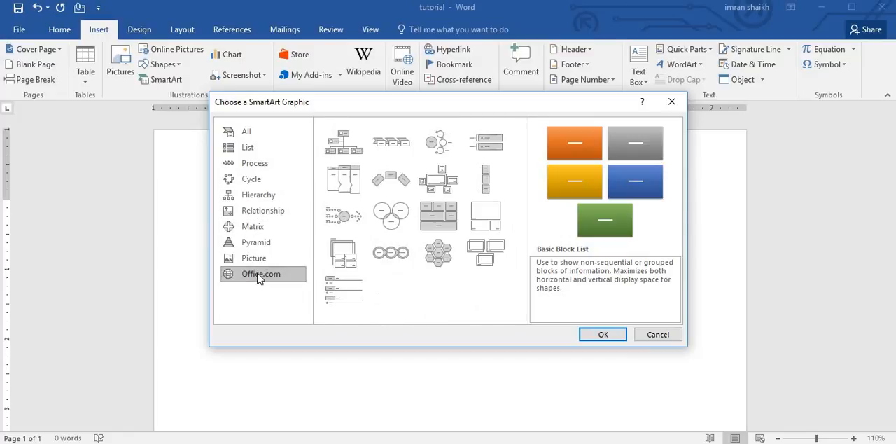
pyautogui.click(258, 148)
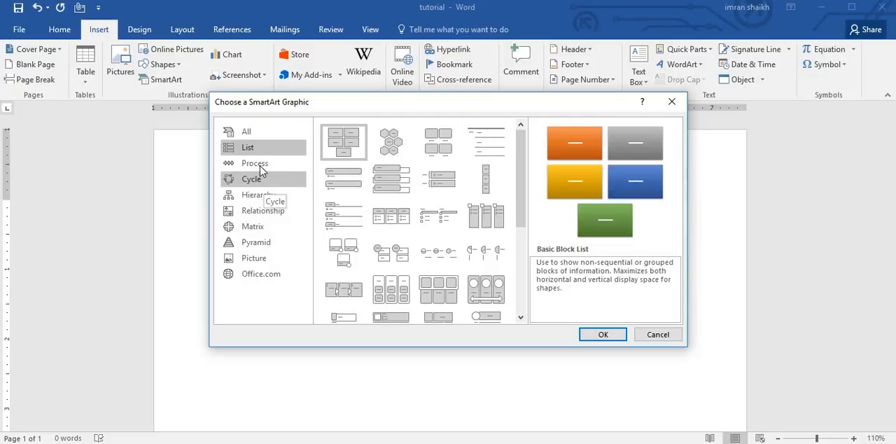
pyautogui.click(256, 163)
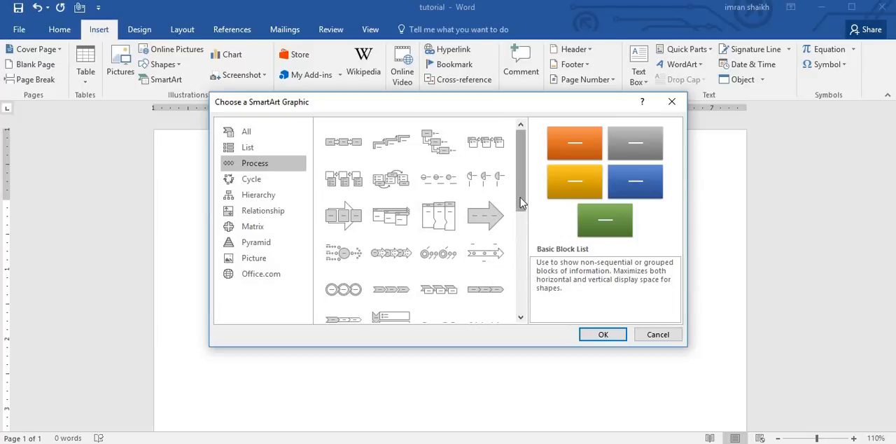
pyautogui.moveTo(520, 202)
pyautogui.mouseDown()
pyautogui.moveTo(534, 302)
pyautogui.moveTo(537, 208)
pyautogui.moveTo(521, 196)
pyautogui.mouseUp()
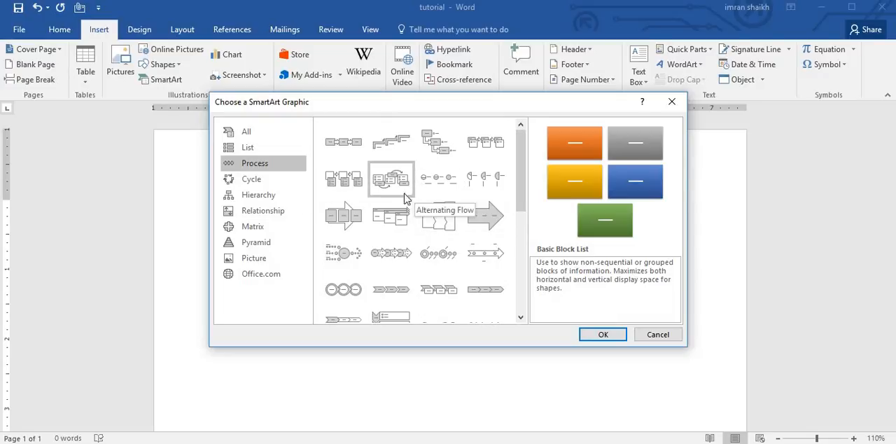
pyautogui.click(256, 181)
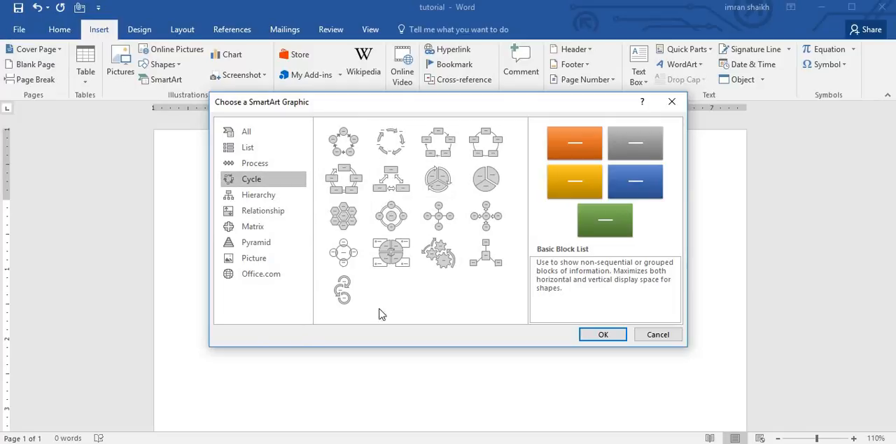
# Step: Insert a Basic Pyramid SmartArt graphic from the Pyramid category
pyautogui.click(271, 245)
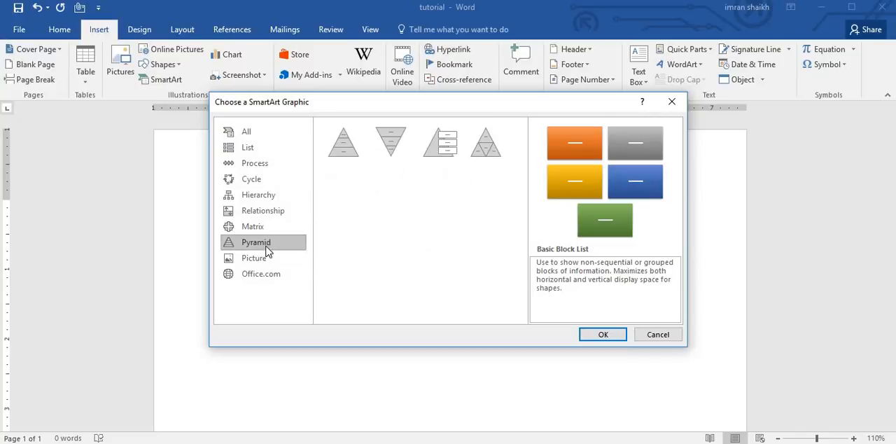
pyautogui.click(343, 143)
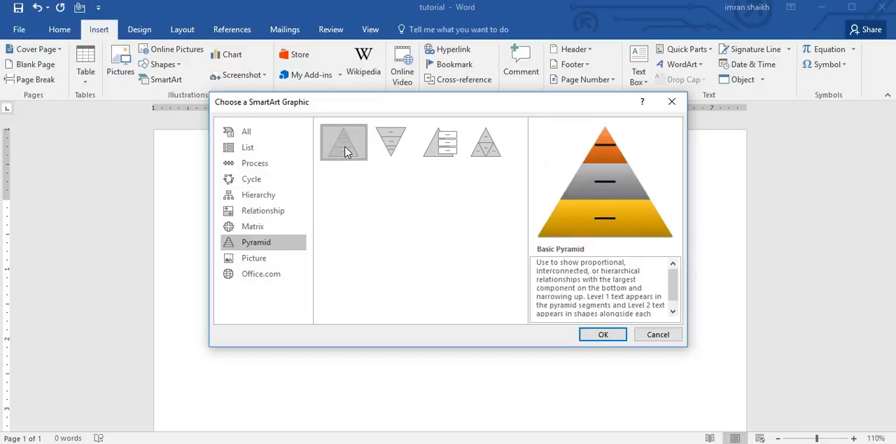
pyautogui.click(592, 335)
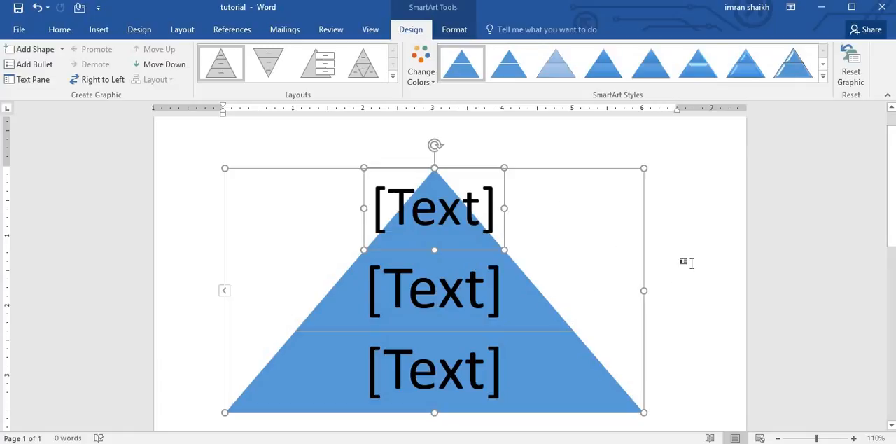
pyautogui.click(717, 261)
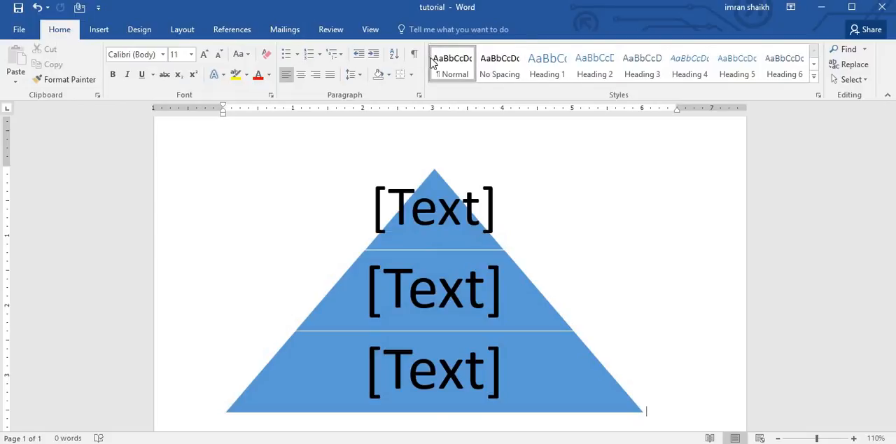
pyautogui.click(523, 304)
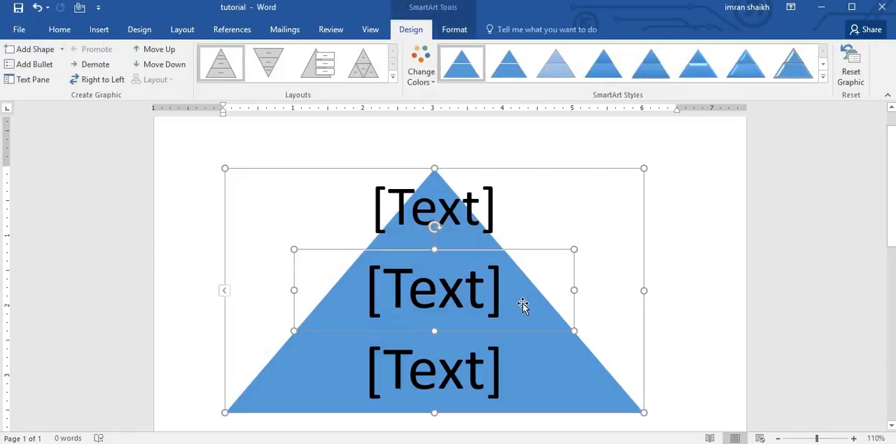
pyautogui.click(581, 220)
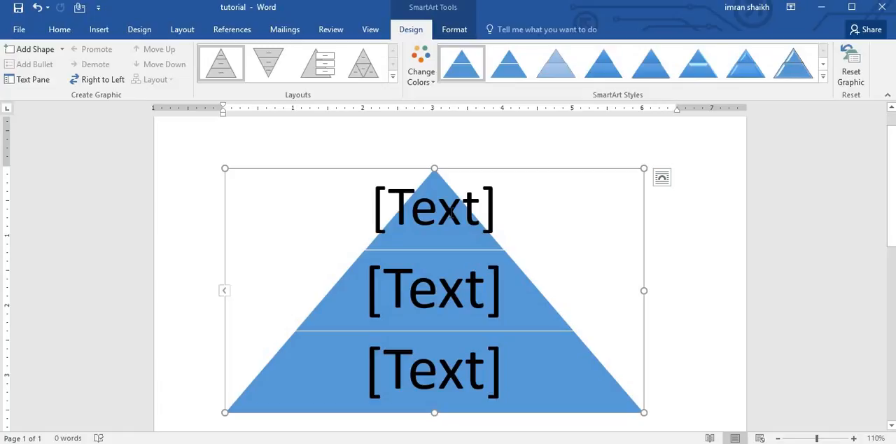
pyautogui.click(422, 217)
pyautogui.click(444, 308)
pyautogui.click(447, 361)
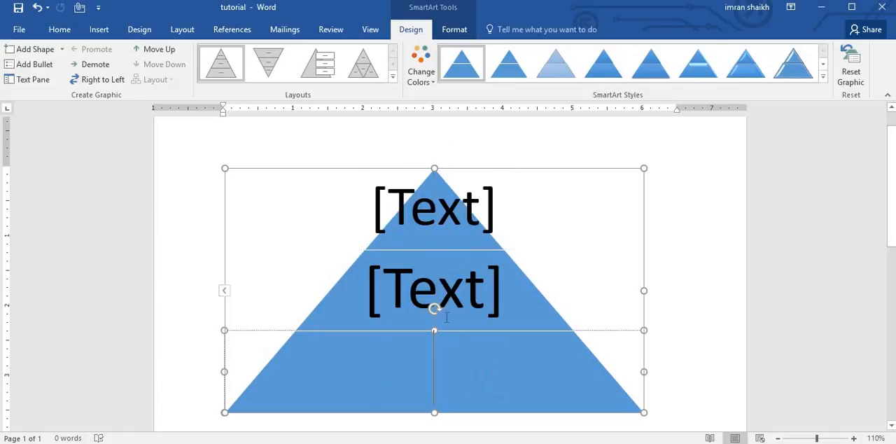
# Step: Label the pyramid's top level "Top Management"
pyautogui.click(445, 214)
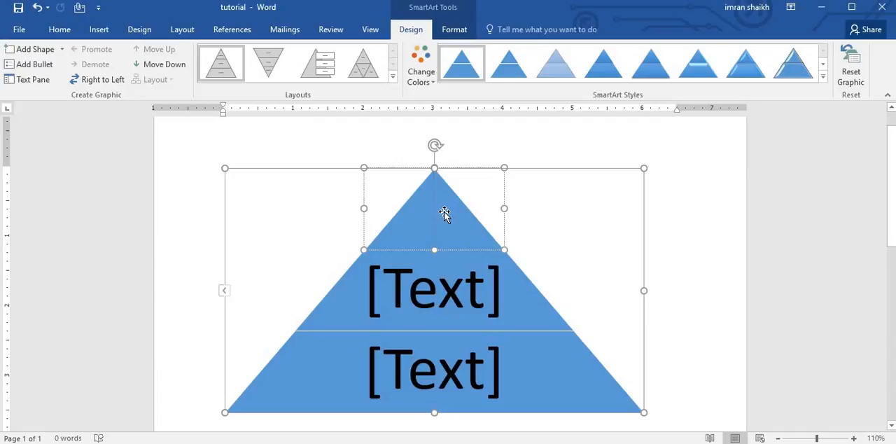
pyautogui.write('Top')
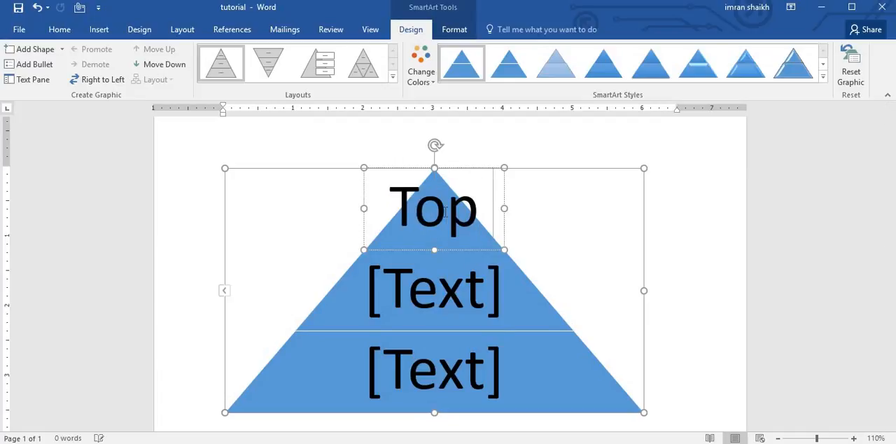
pyautogui.write('Managemen')
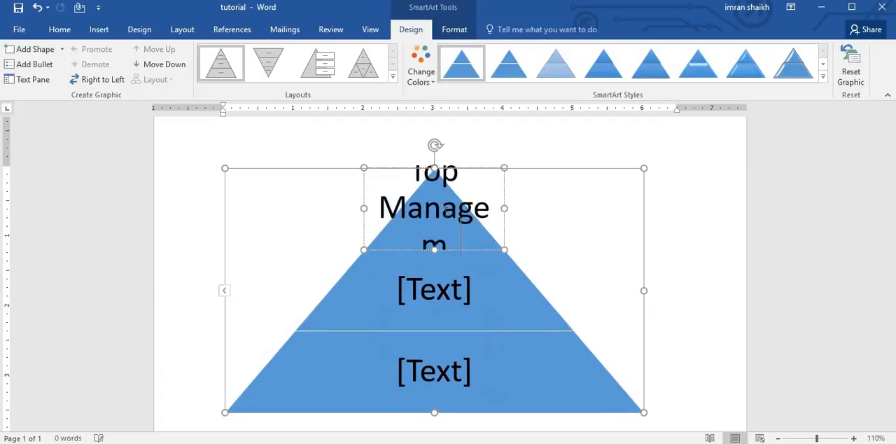
pyautogui.write('t')
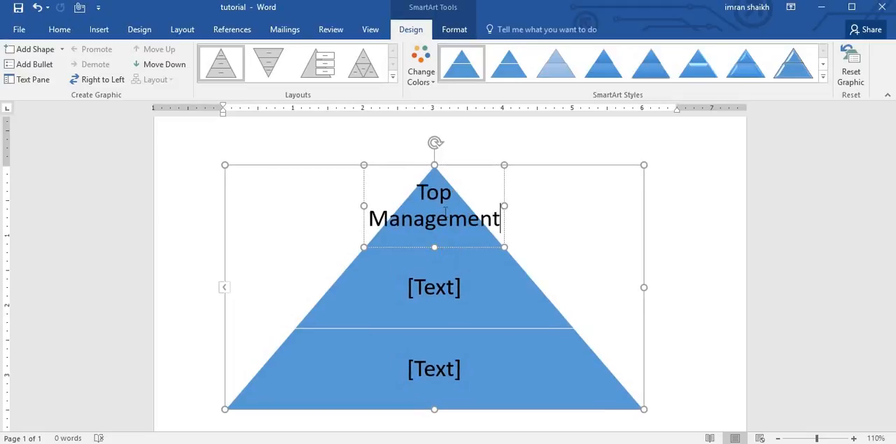
# Step: Label the pyramid's middle level "Midle Management", with the two words on separate lines
pyautogui.click(441, 287)
pyautogui.write('Midle')
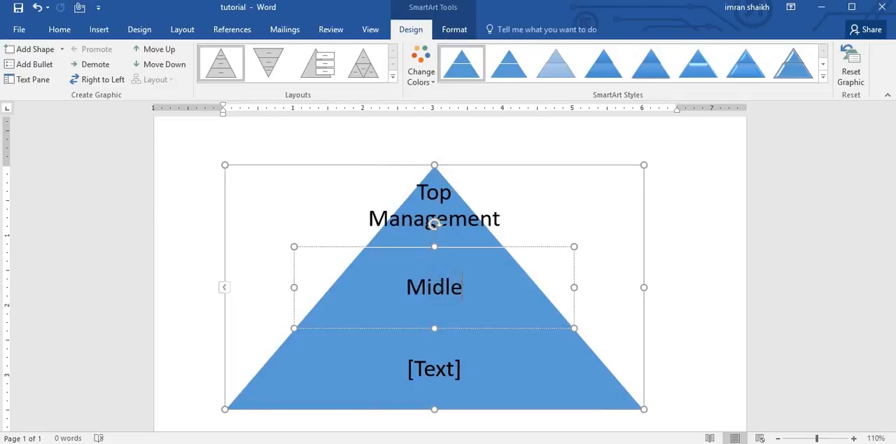
pyautogui.write('Management')
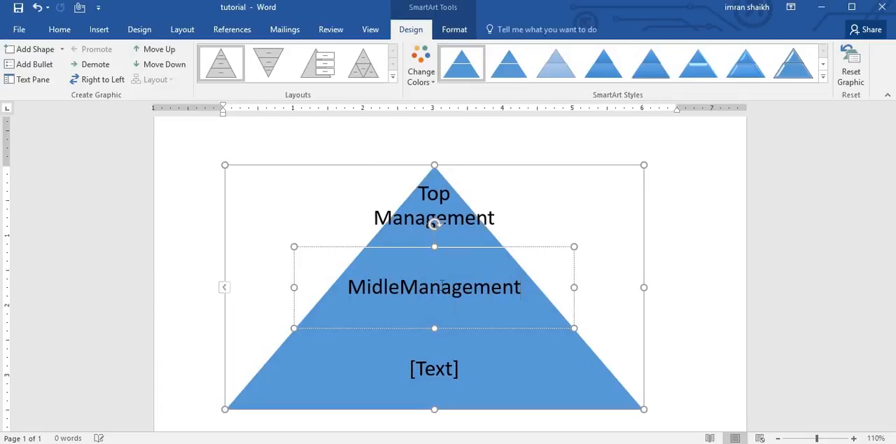
pyautogui.click(400, 287)
pyautogui.press('Return')
# Step: Label the pyramid's bottom level "Lower Management" and finish the text entry
pyautogui.click(440, 378)
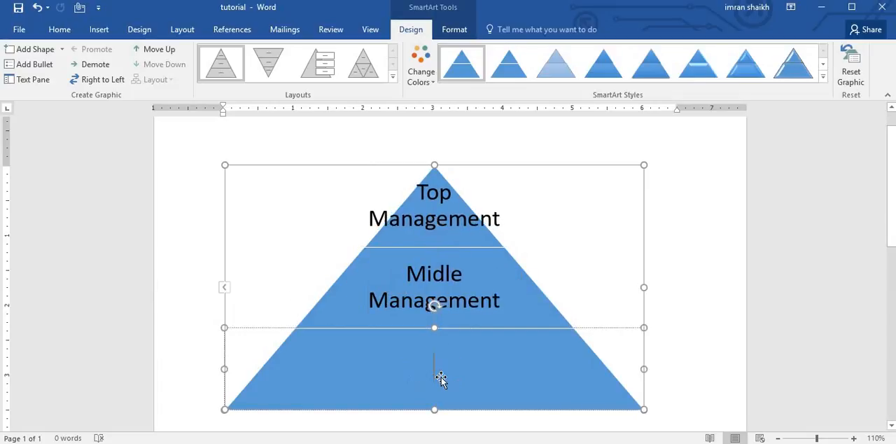
pyautogui.write('Lowe')
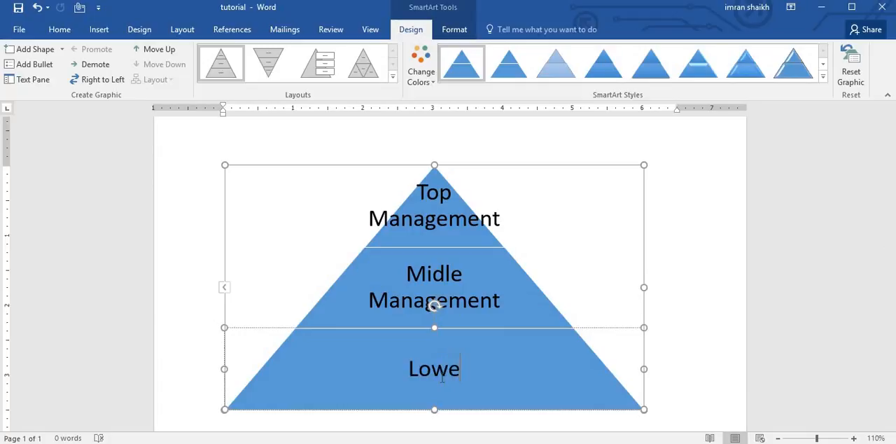
pyautogui.write('r Management')
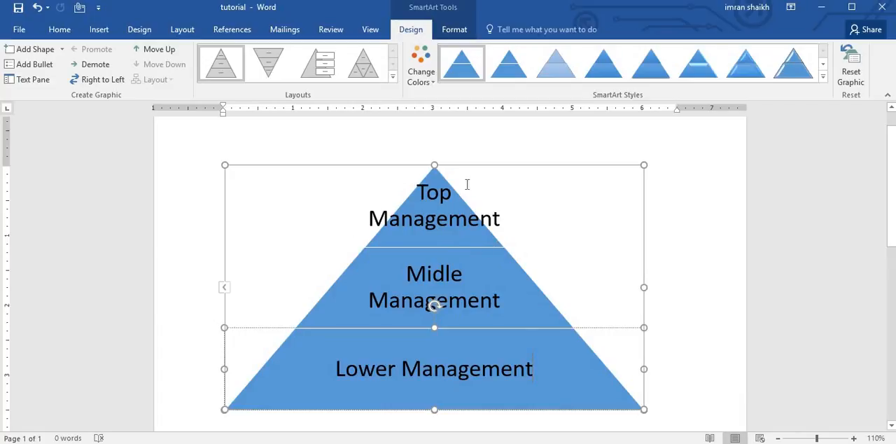
pyautogui.click(550, 283)
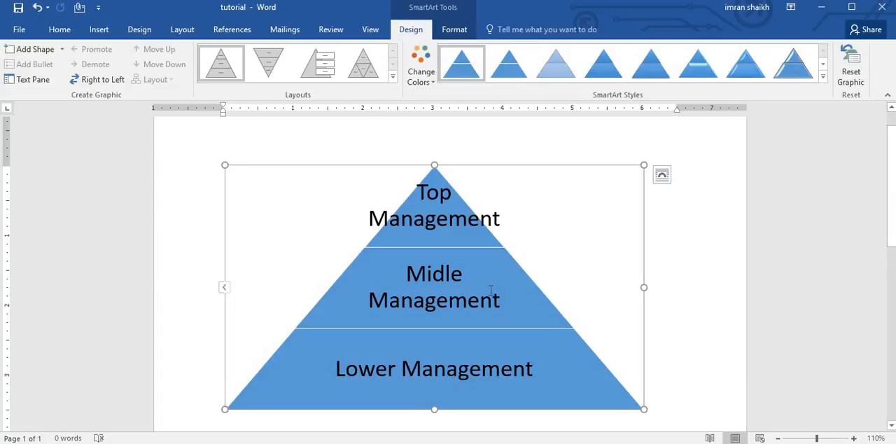
pyautogui.click(454, 214)
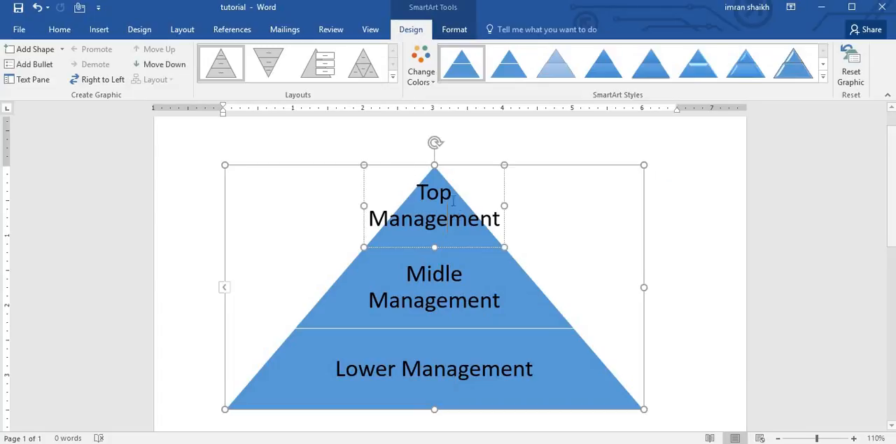
pyautogui.click(540, 263)
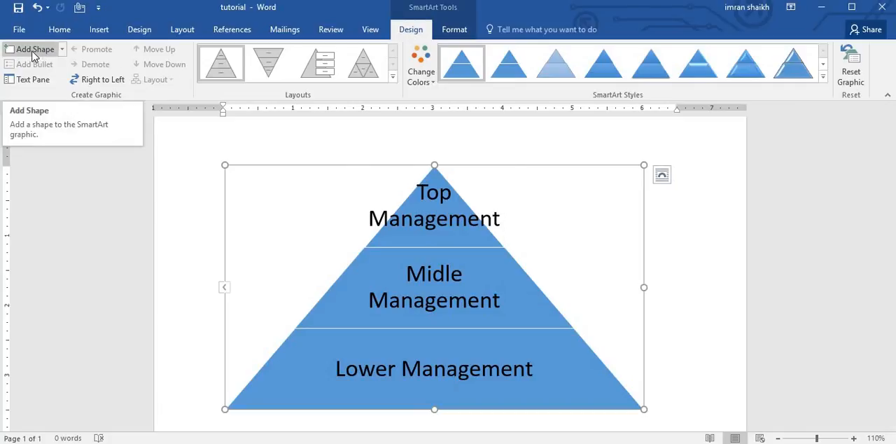
pyautogui.click(63, 50)
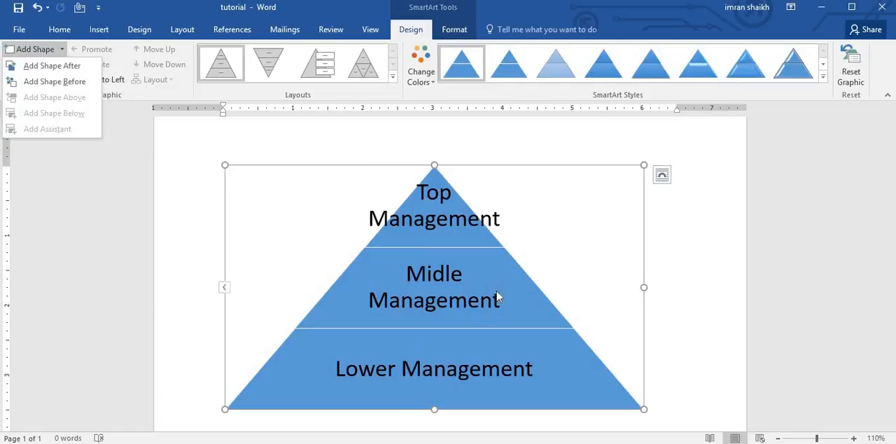
pyautogui.click(427, 208)
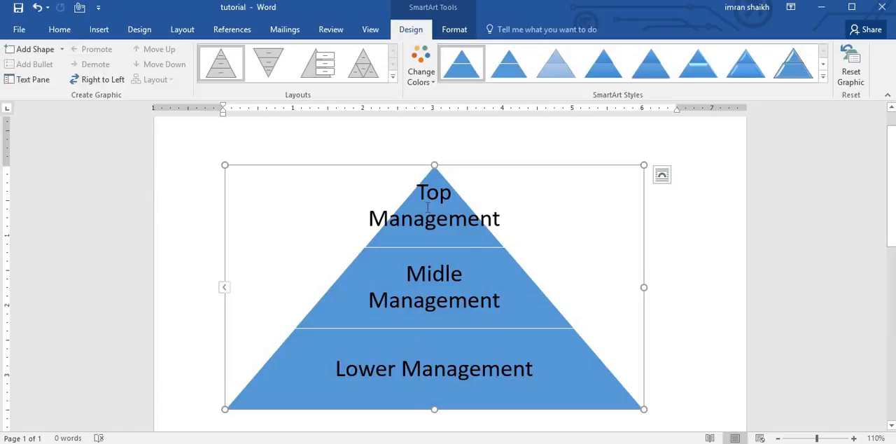
# Step: Add a new shape after the "Midle Management" level of the pyramid
pyautogui.click(447, 301)
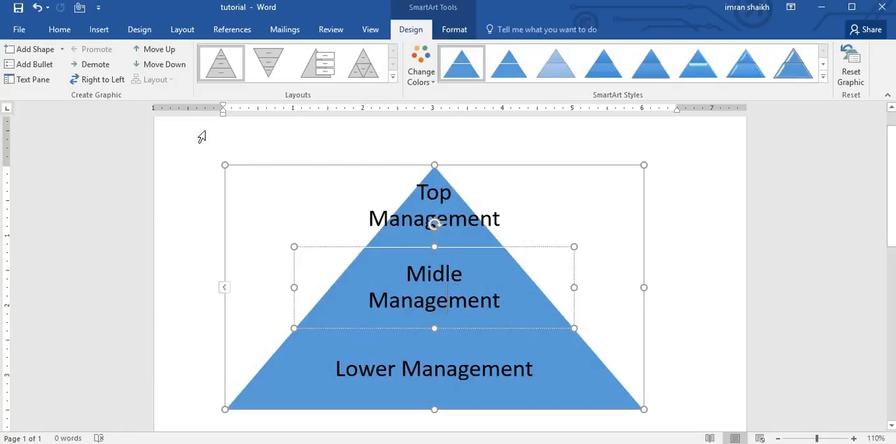
pyautogui.click(62, 52)
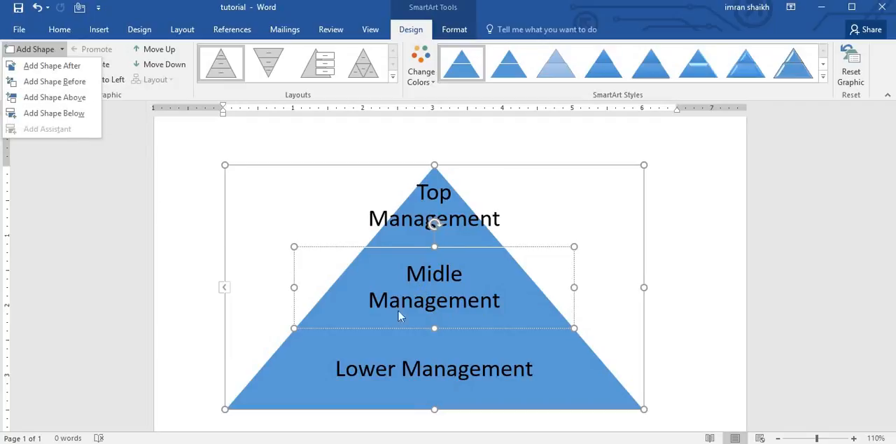
pyautogui.click(62, 67)
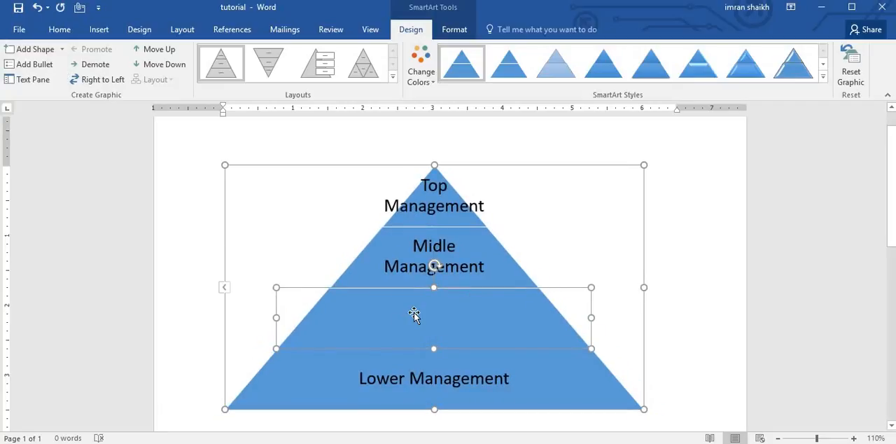
# Step: Try adding a shape above the "Midle Management" level of the pyramid, and undo the addition
pyautogui.click(434, 245)
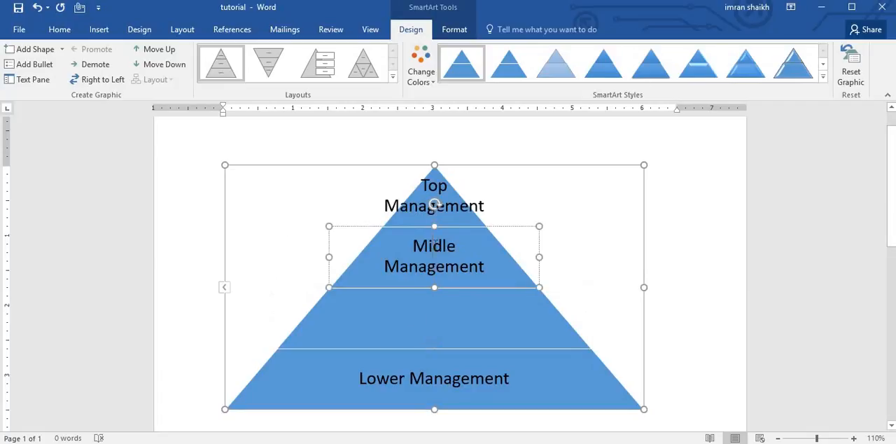
pyautogui.click(61, 49)
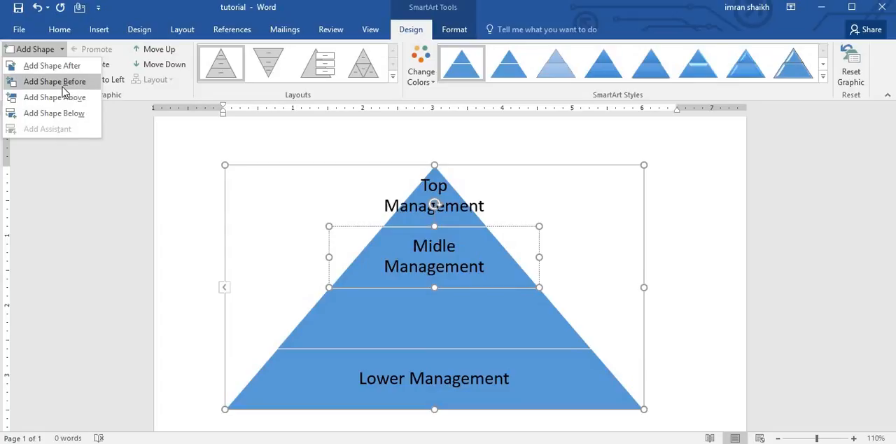
pyautogui.click(60, 98)
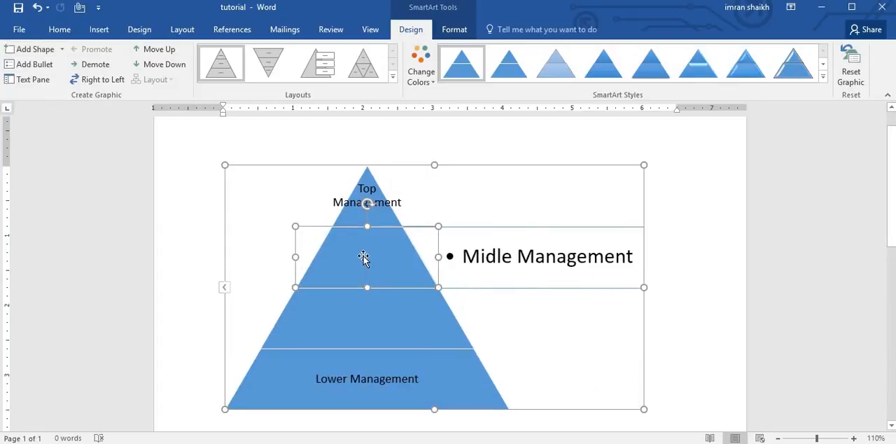
pyautogui.click(55, 54)
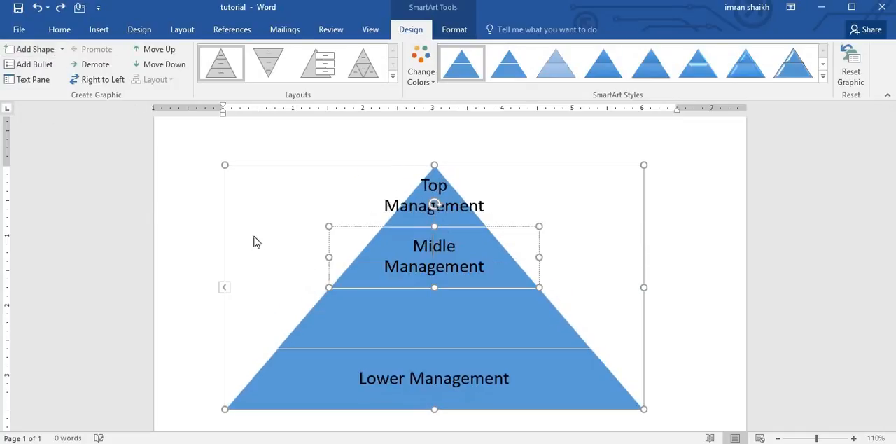
# Step: Add a new shape before the "Midle Management" level of the pyramid
pyautogui.click(62, 50)
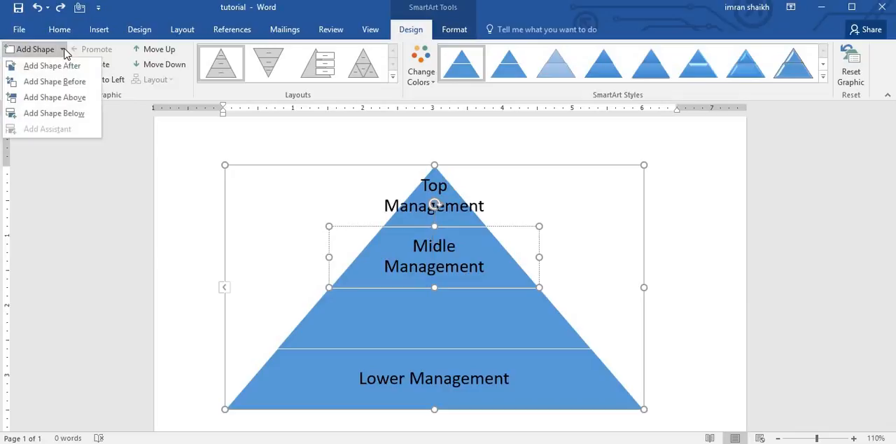
pyautogui.click(68, 83)
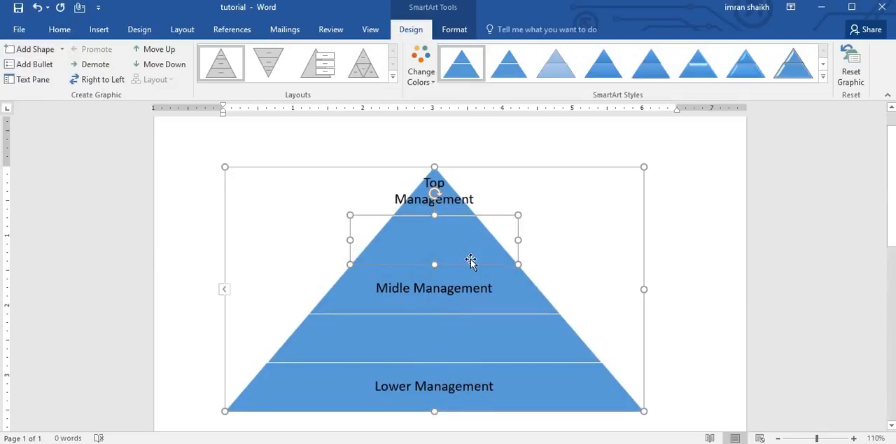
# Step: Try adding a shape one level above the selected "Midle Management" shape in the five-level pyramid
pyautogui.click(467, 290)
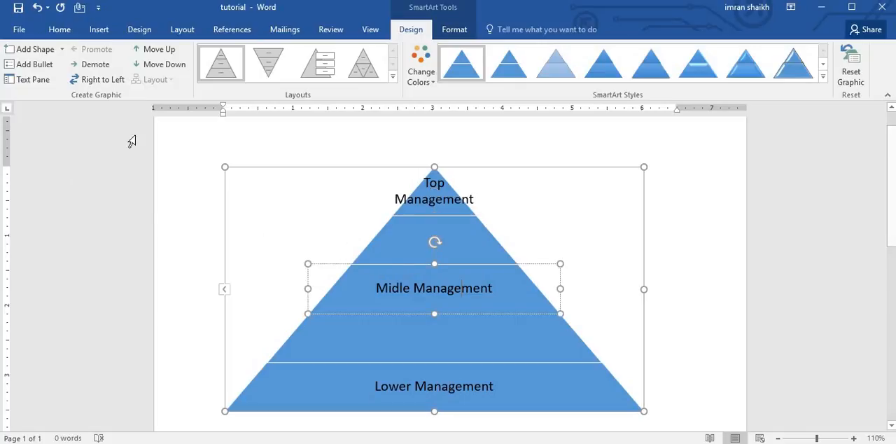
pyautogui.click(61, 49)
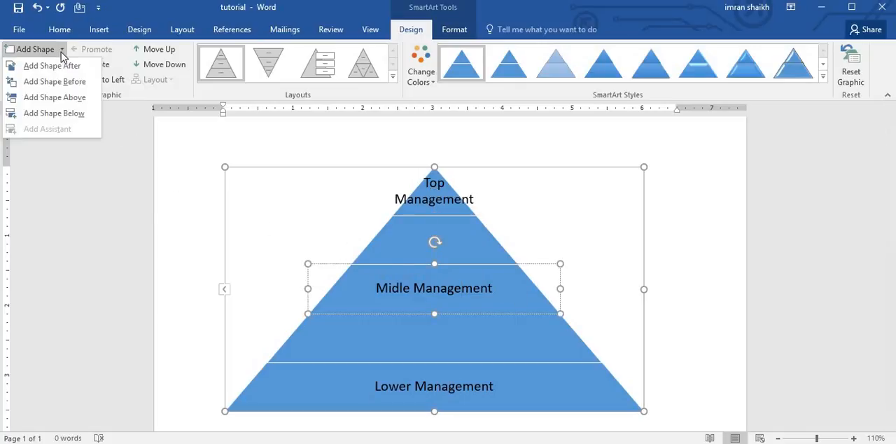
pyautogui.click(62, 98)
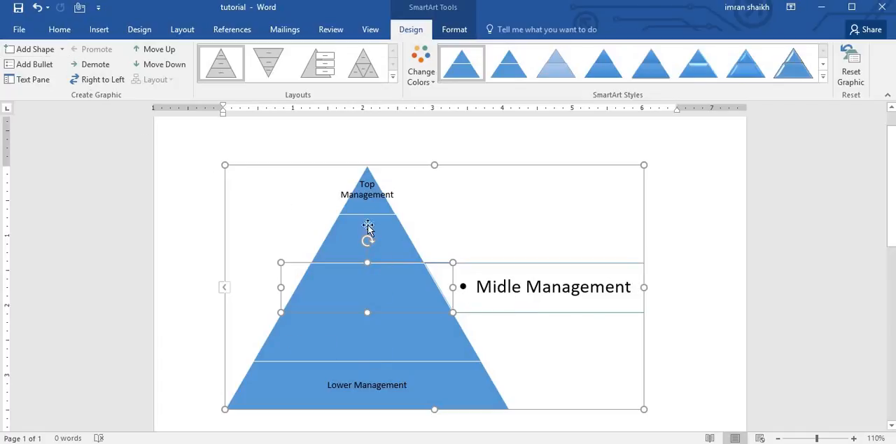
# Step: Try adding a shape below "Lower Management", and undo both this and the shape added above "Midle Management"
pyautogui.click(376, 384)
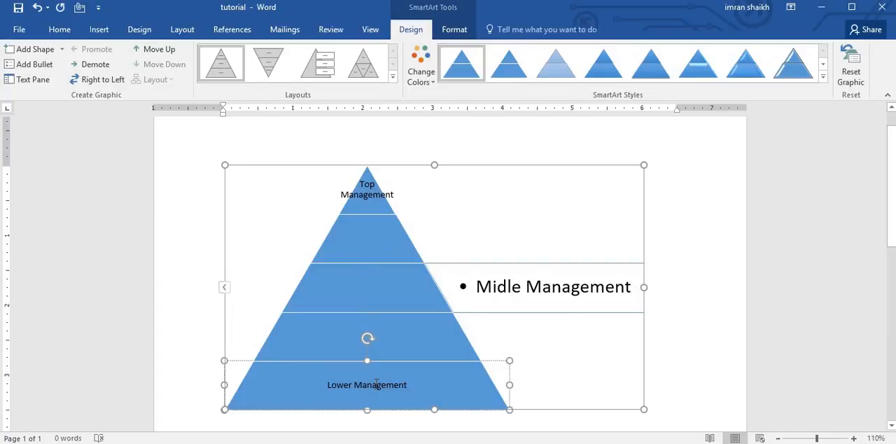
pyautogui.click(63, 50)
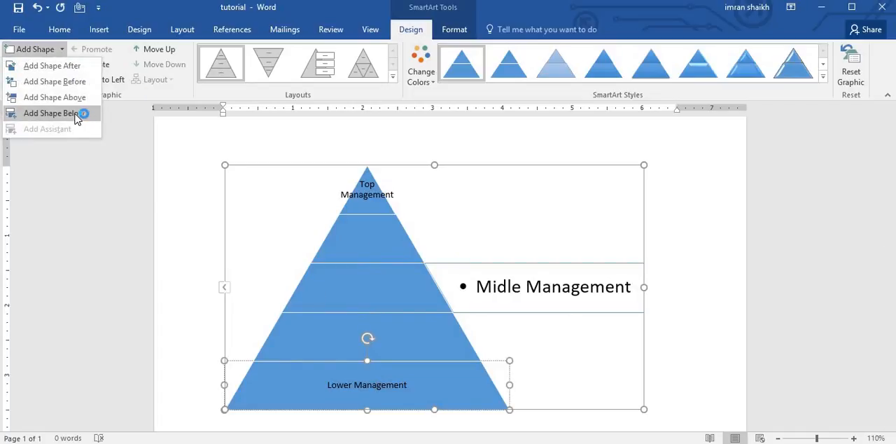
pyautogui.click(78, 115)
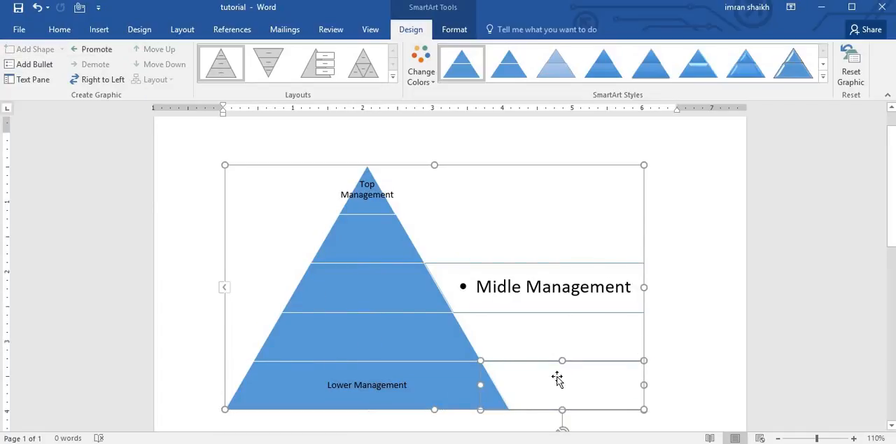
pyautogui.scroll(-1, 579, 353)
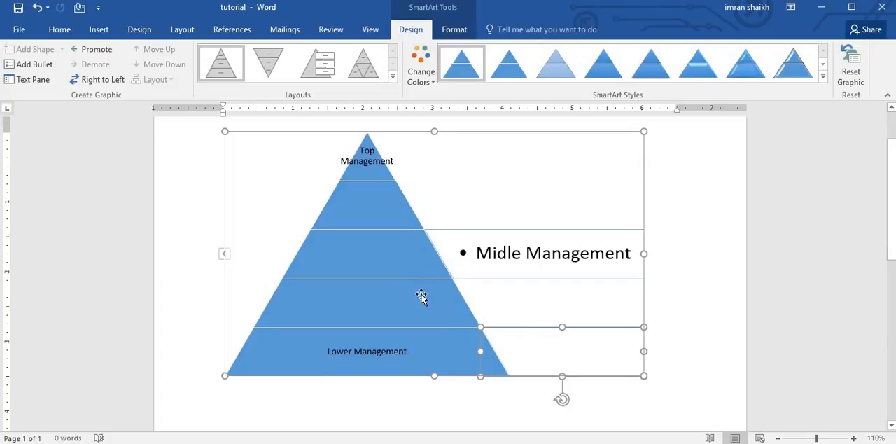
pyautogui.click(343, 254)
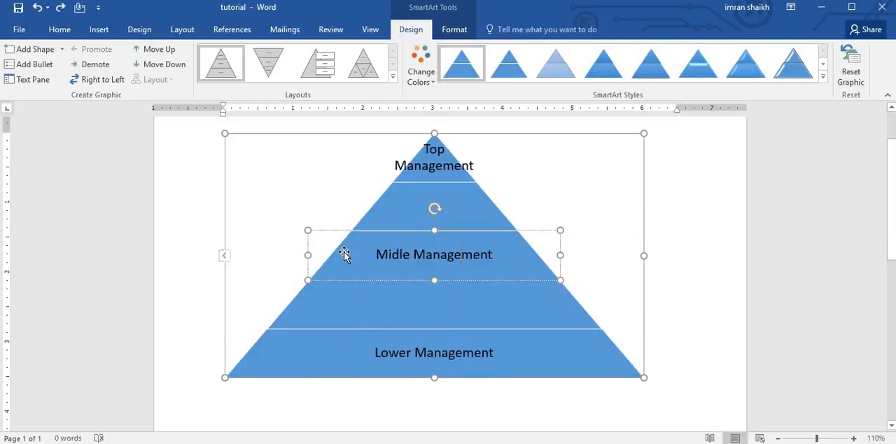
# Step: Add a bullet reading "Description" to the "Midle Management" level, and undo both the text and the bullet
pyautogui.scroll(2, 343, 253)
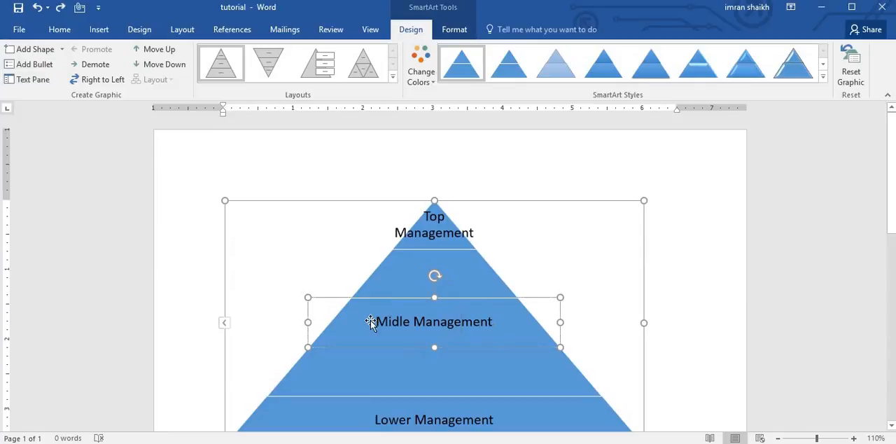
pyautogui.click(35, 65)
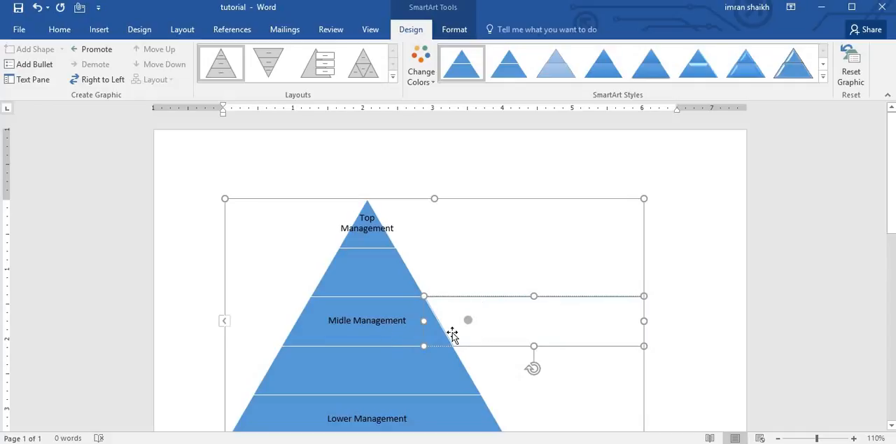
pyautogui.write('Desc')
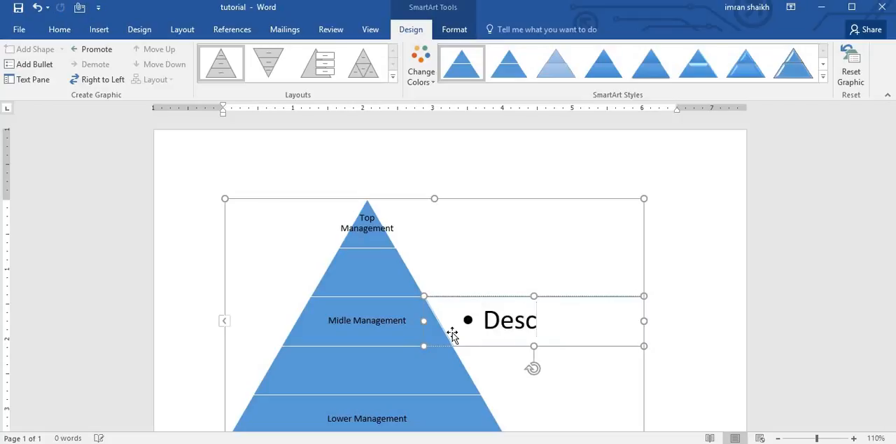
pyautogui.write('ription')
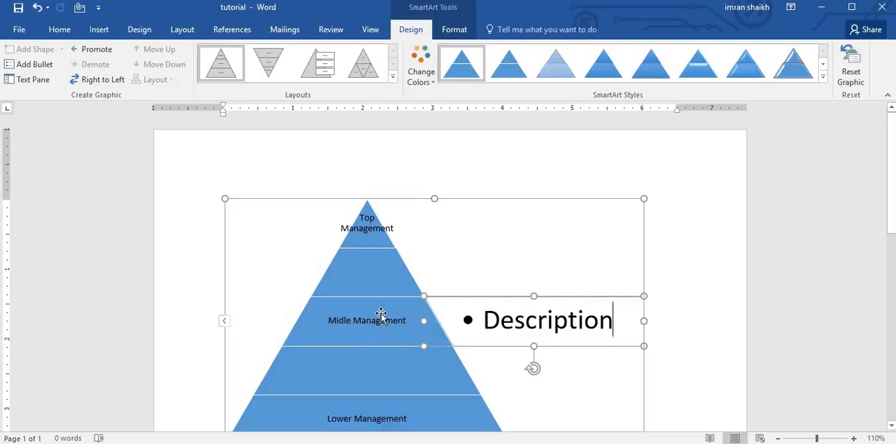
pyautogui.hotkey('ctrl', 'z')
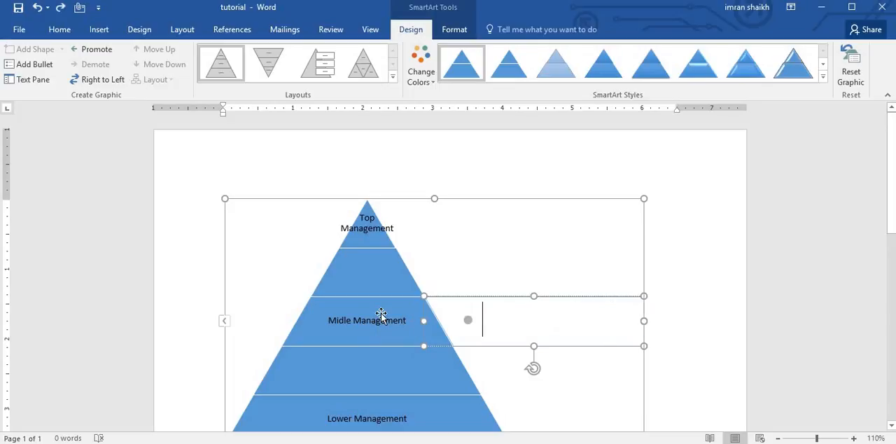
pyautogui.hotkey('ctrl', 'z')
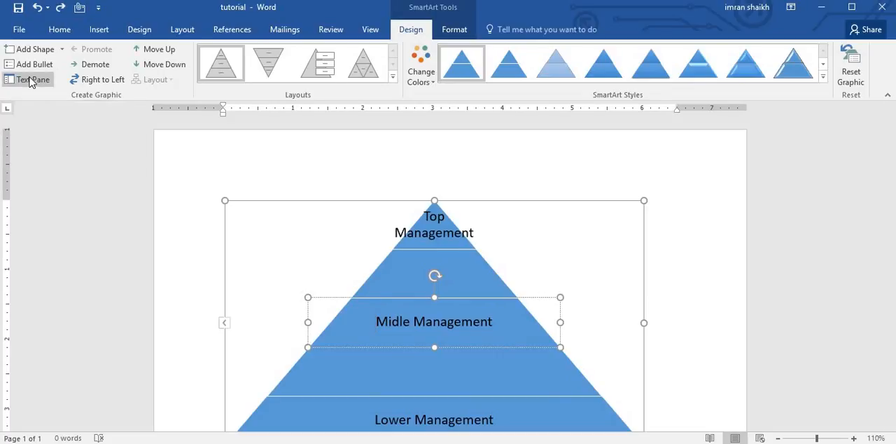
pyautogui.scroll(-1, 30, 79)
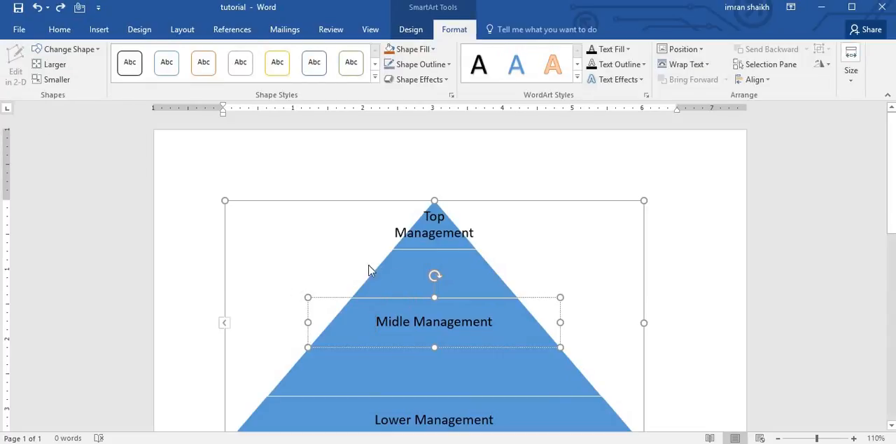
pyautogui.scroll(-2, 368, 266)
pyautogui.scroll(1, 368, 266)
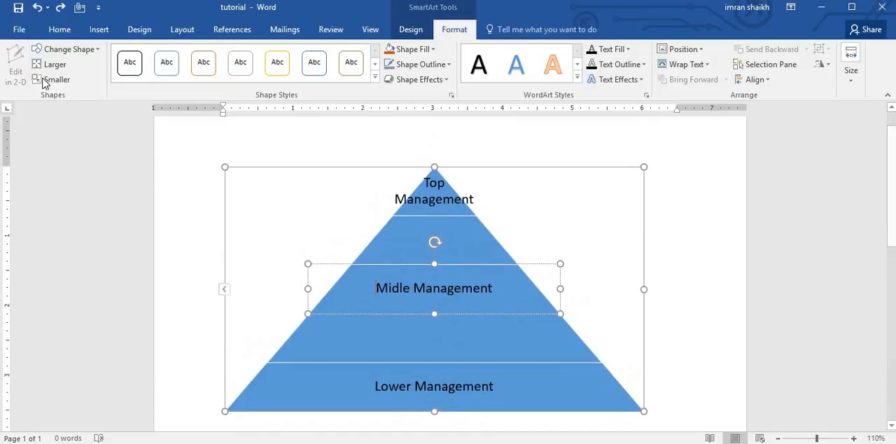
# Step: Open the pyramid's text pane to examine its level entries, select the "Midle Management" entry and close the pane
pyautogui.click(598, 248)
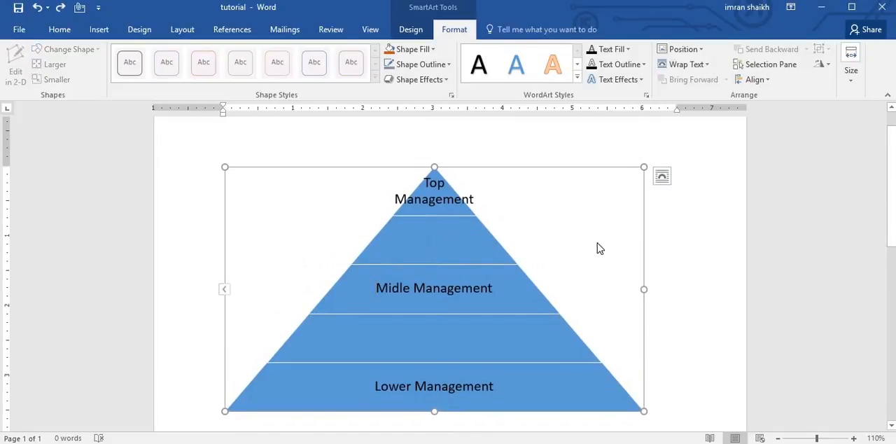
pyautogui.scroll(1, 156, 188)
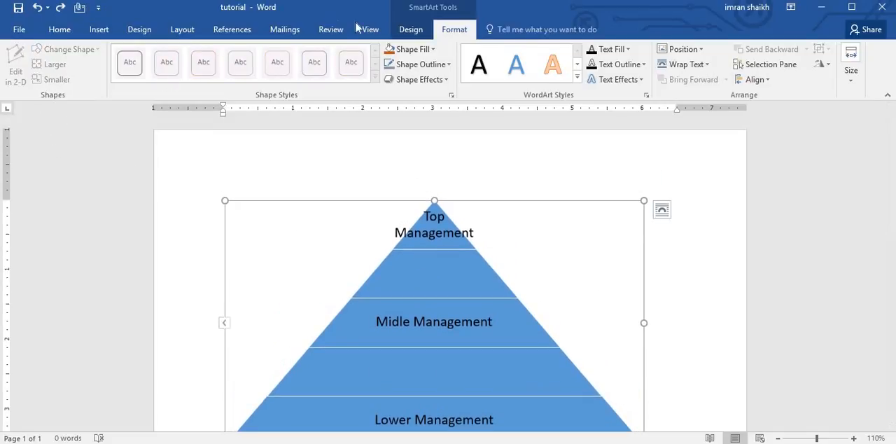
pyautogui.click(410, 31)
pyautogui.click(31, 80)
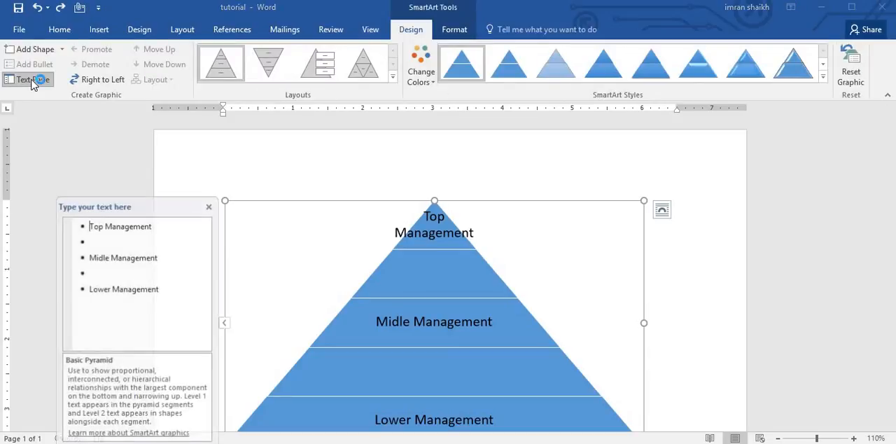
pyautogui.scroll(-1, 455, 270)
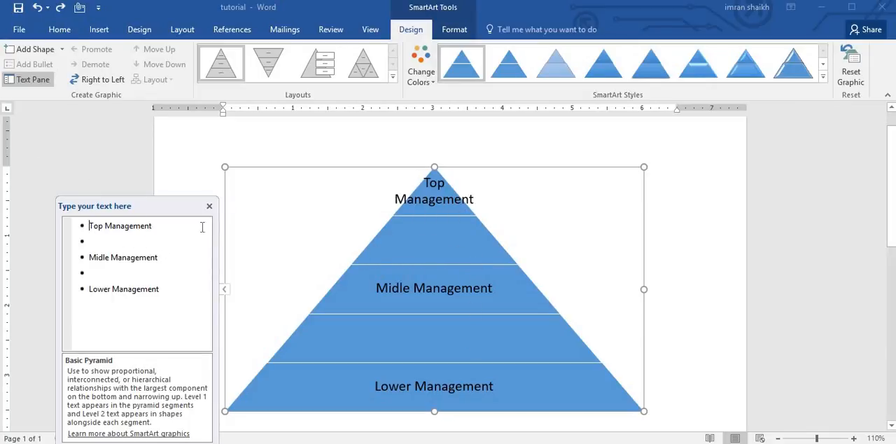
pyautogui.click(127, 227)
pyautogui.click(129, 225)
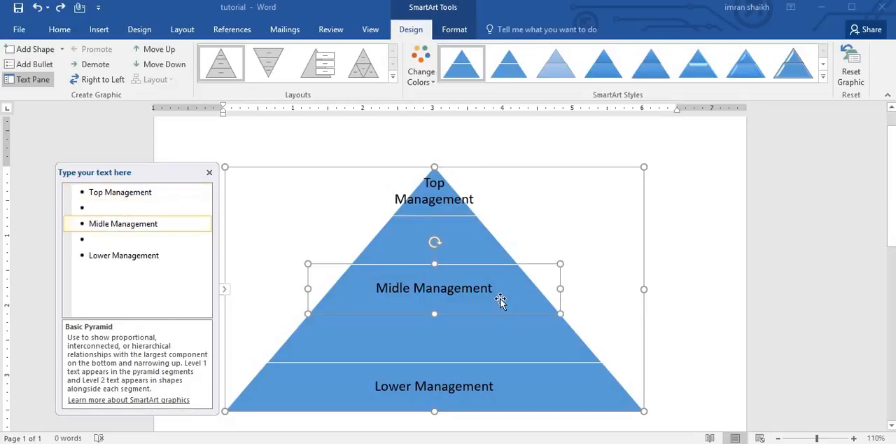
pyautogui.click(209, 172)
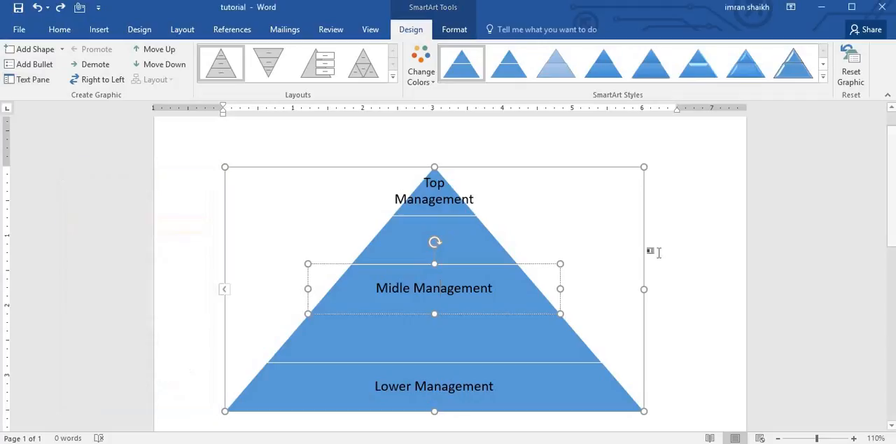
# Step: Demote the "Midle Management" level to a bullet beside the pyramid, and promote it back to a pyramid level
pyautogui.click(95, 68)
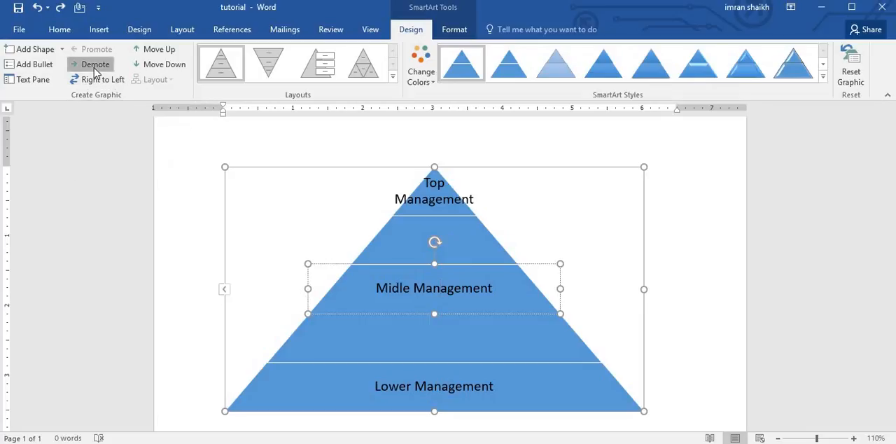
pyautogui.click(556, 258)
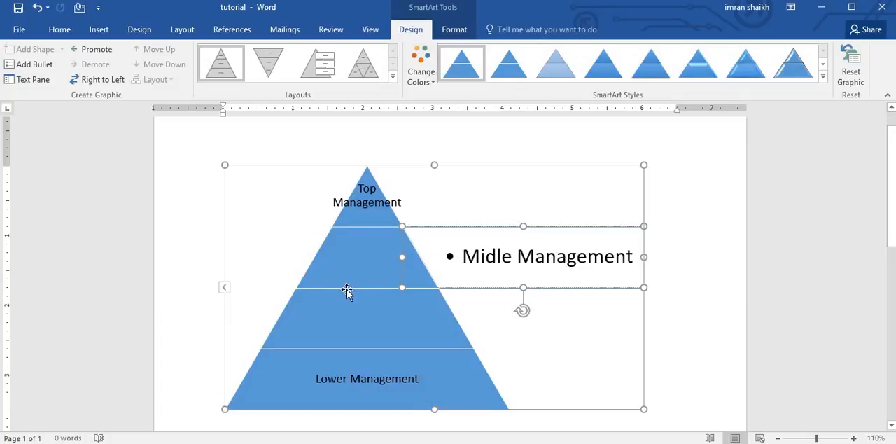
pyautogui.click(92, 55)
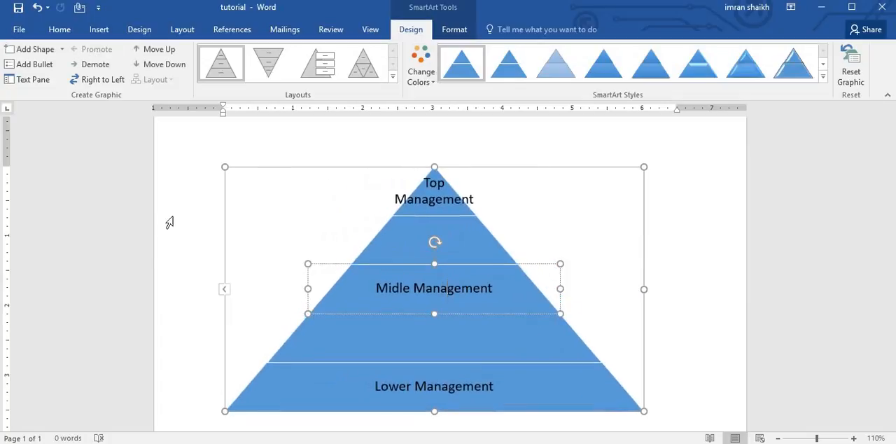
# Step: Demote the "Lower Management" level to a bullet beside the pyramid, and promote it back to a pyramid level
pyautogui.click(440, 396)
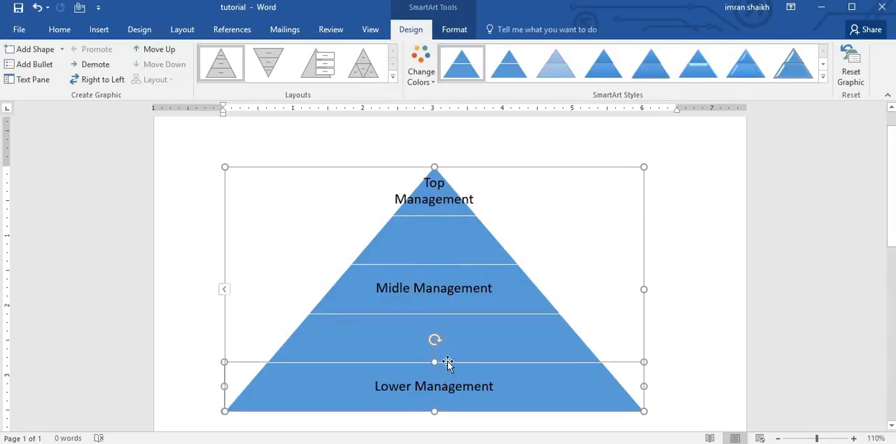
pyautogui.click(98, 68)
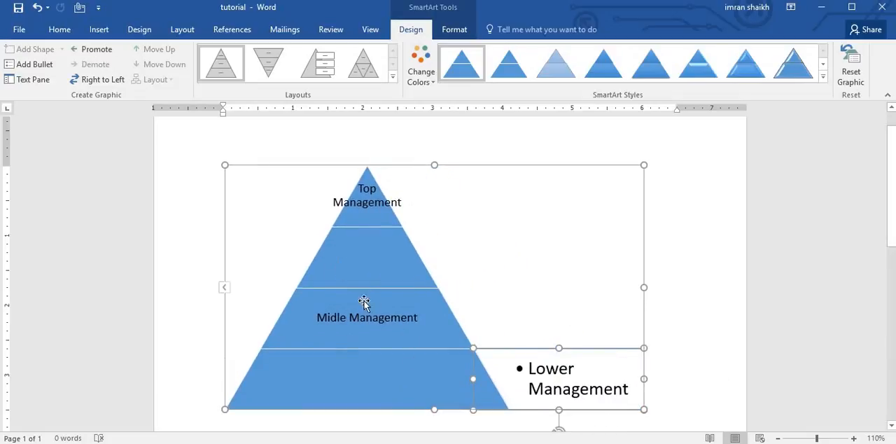
pyautogui.click(94, 49)
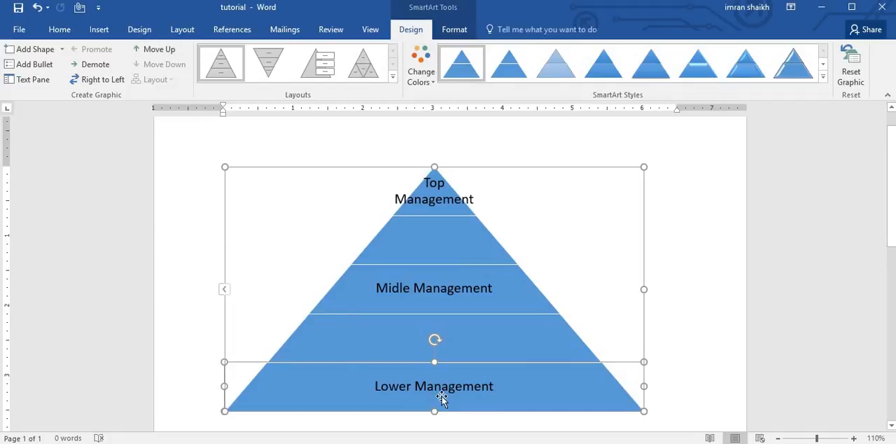
pyautogui.scroll(-2, 450, 381)
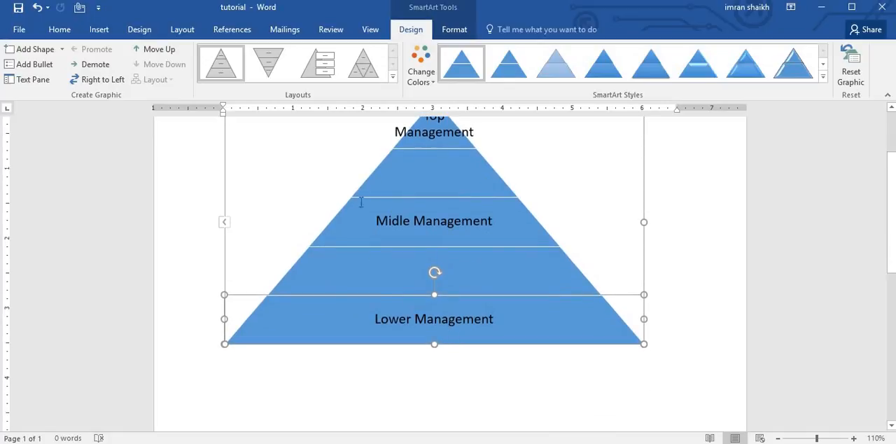
# Step: Move the "Lower Management" level up one position in the pyramid, and move it back down
pyautogui.click(168, 51)
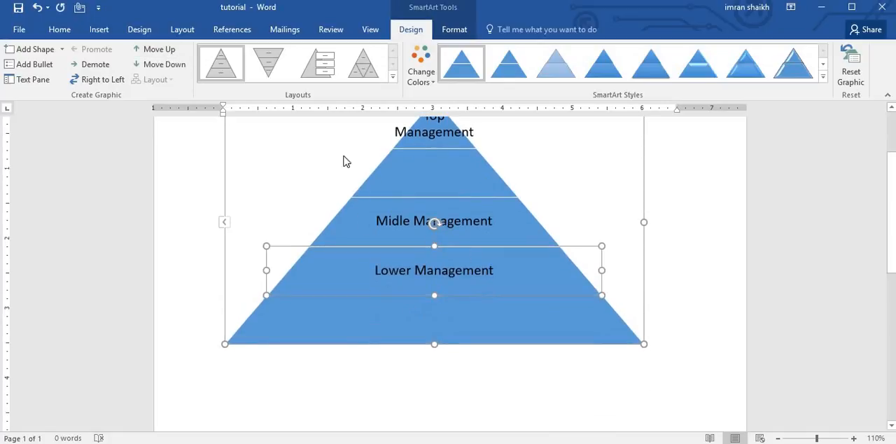
pyautogui.click(174, 68)
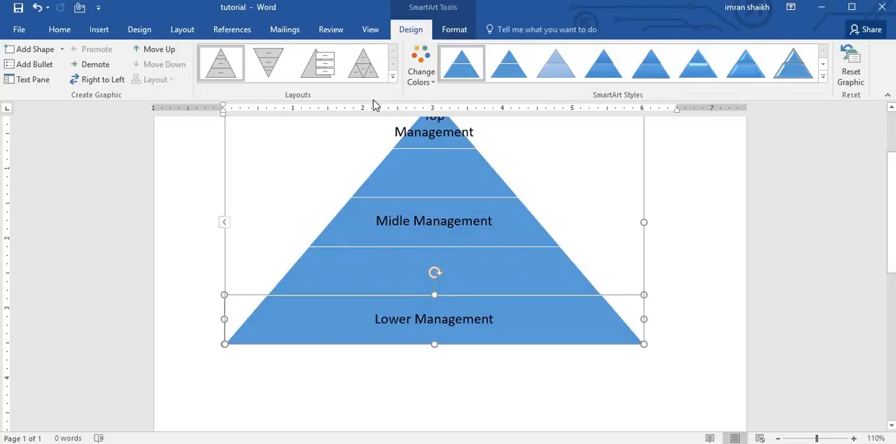
# Step: Try the inverted pyramid layout, return to the basic one, and switch the graphic to the Pyramid List layout
pyautogui.click(393, 80)
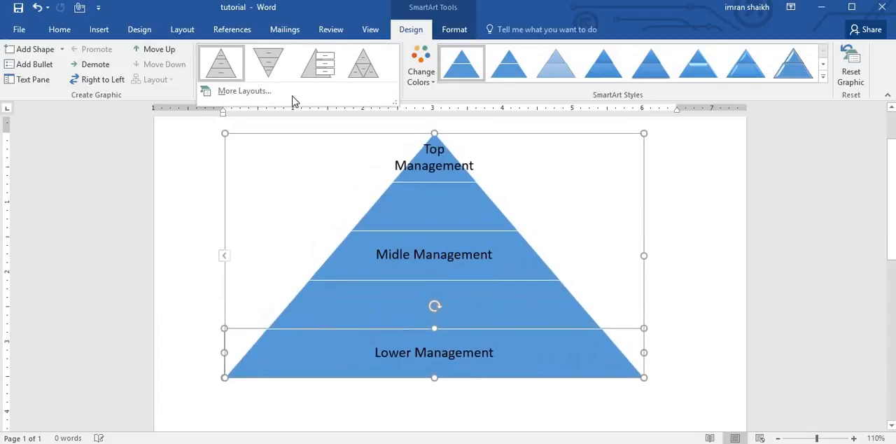
pyautogui.click(268, 63)
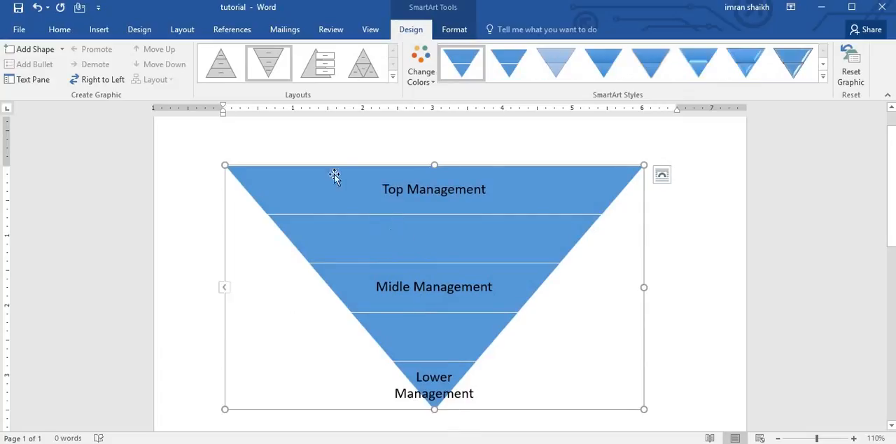
pyautogui.click(224, 68)
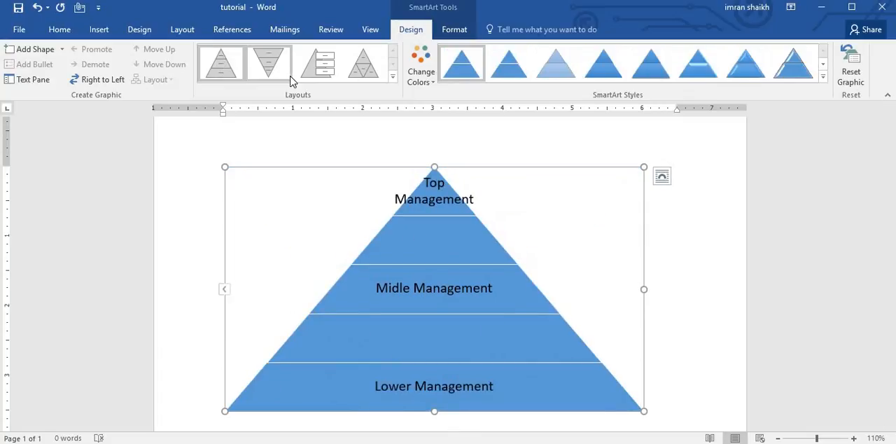
pyautogui.click(325, 70)
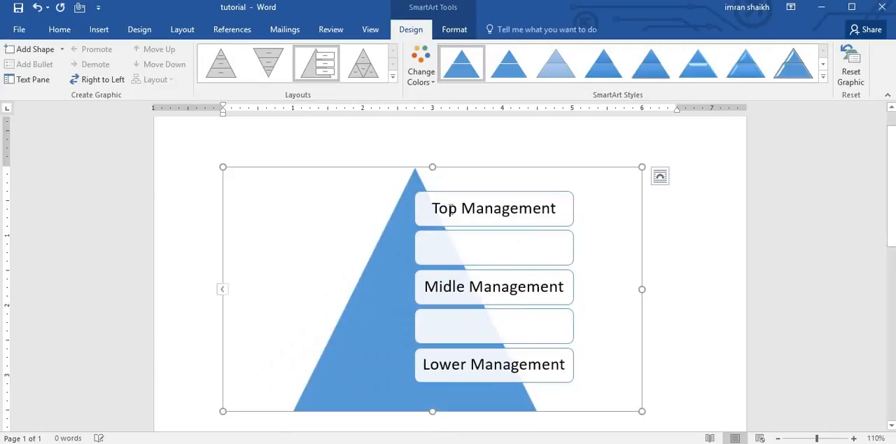
# Step: Recolor the pyramid list with the second Colorful variation in orange, and replace it with the third Accent 3 gray variation
pyautogui.click(429, 84)
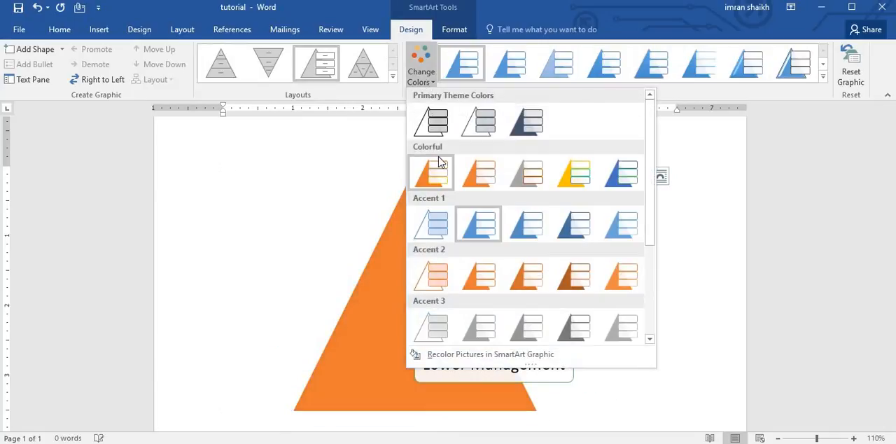
pyautogui.click(473, 178)
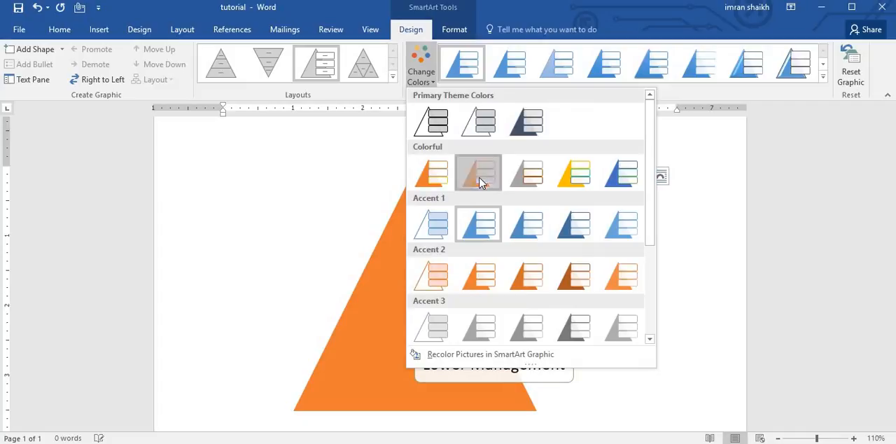
pyautogui.click(421, 70)
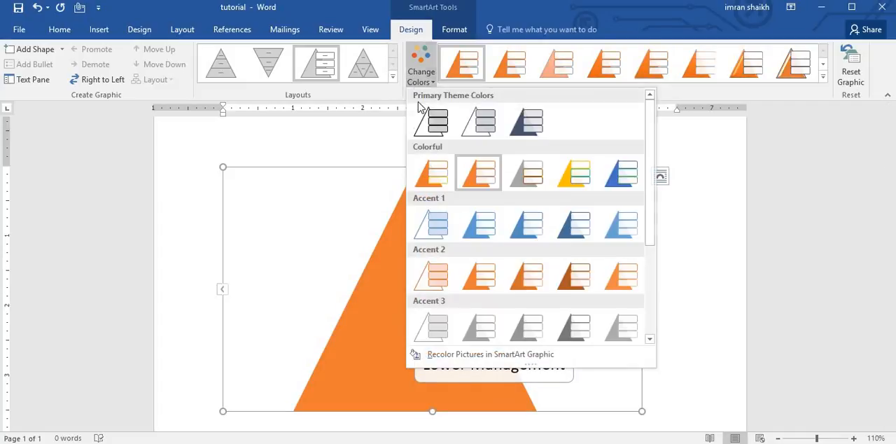
pyautogui.click(529, 324)
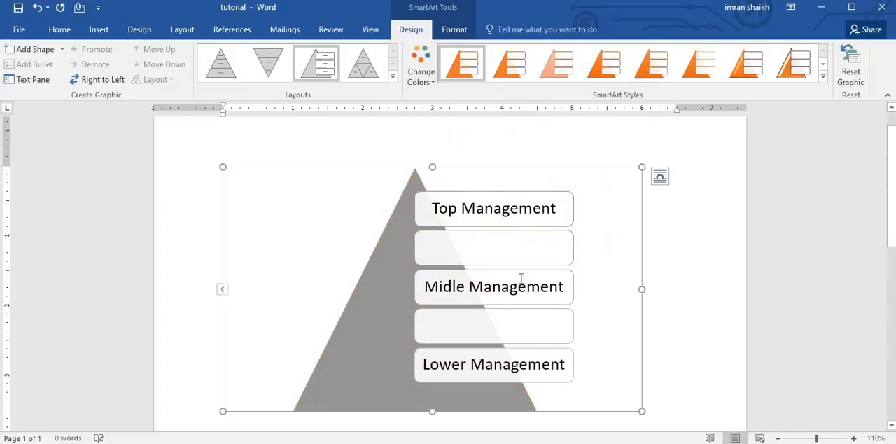
# Step: Apply the second 3-D SmartArt style to the pyramid list and recolor it with the yellow Colorful variation
pyautogui.click(823, 77)
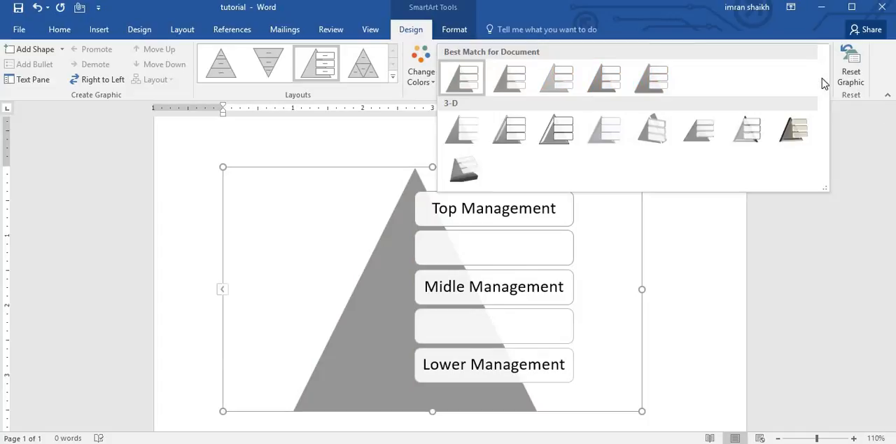
pyautogui.click(516, 137)
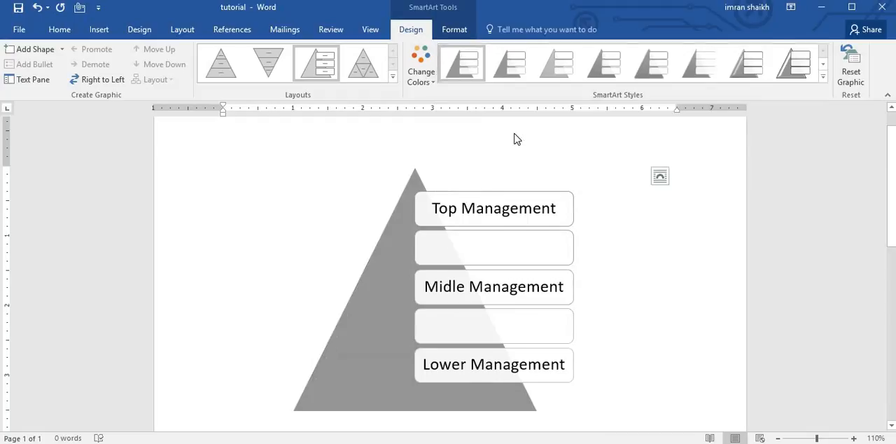
pyautogui.click(823, 77)
pyautogui.click(421, 70)
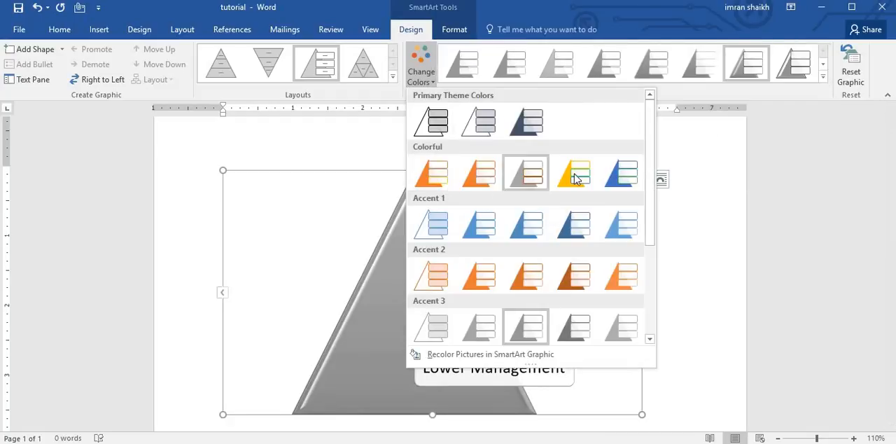
pyautogui.click(574, 179)
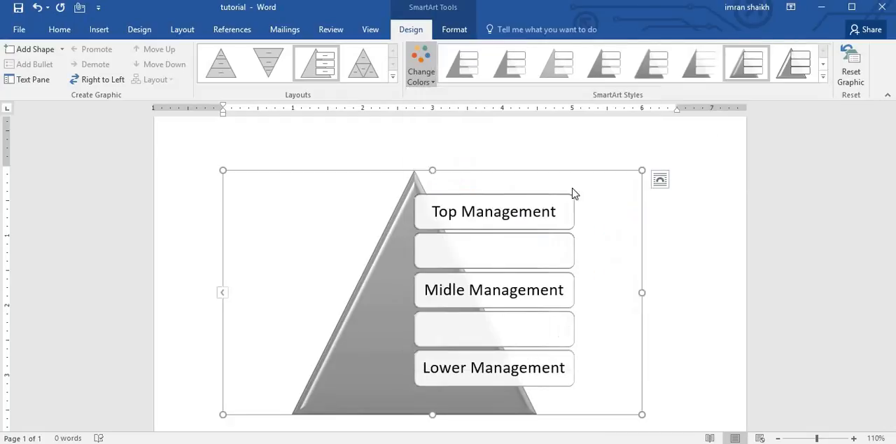
# Step: Try the sixth 3-D SmartArt style on the graphic, and apply the last, tilted 3-D scene style
pyautogui.click(823, 77)
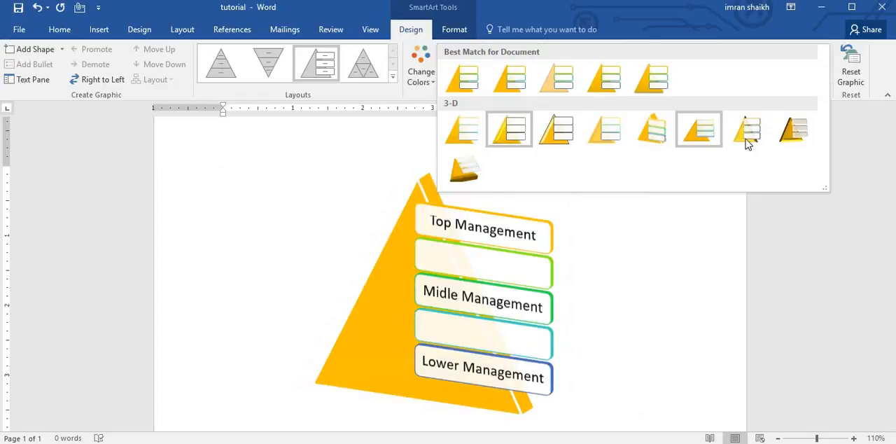
pyautogui.click(699, 130)
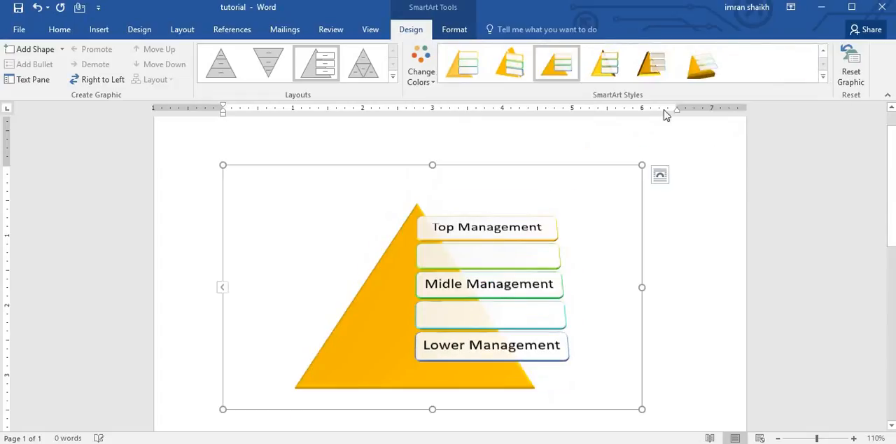
pyautogui.click(822, 77)
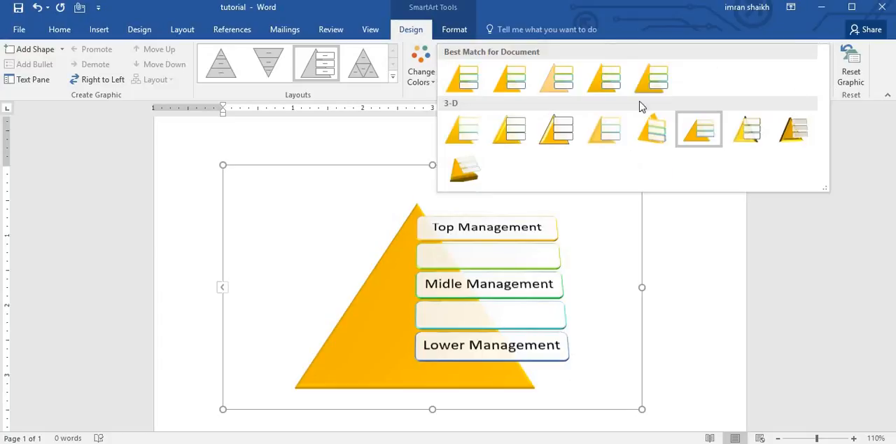
pyautogui.click(598, 330)
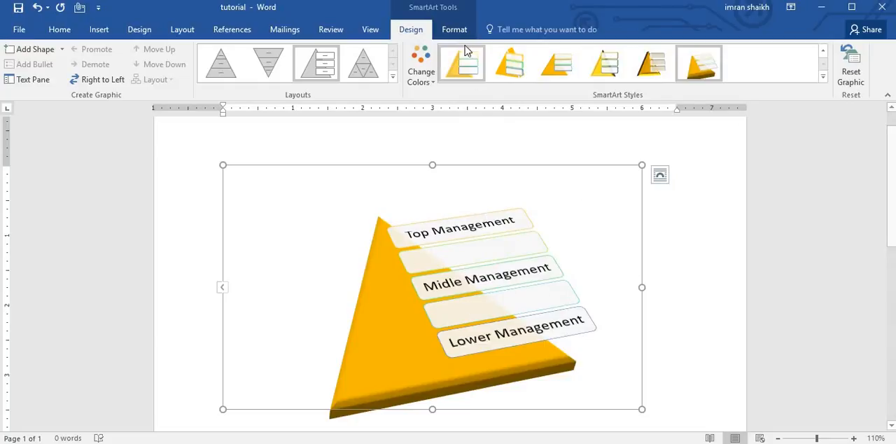
# Step: Select the "Lower Management" box, enlarge it by two increments, and shrink it back by two increments
pyautogui.click(451, 32)
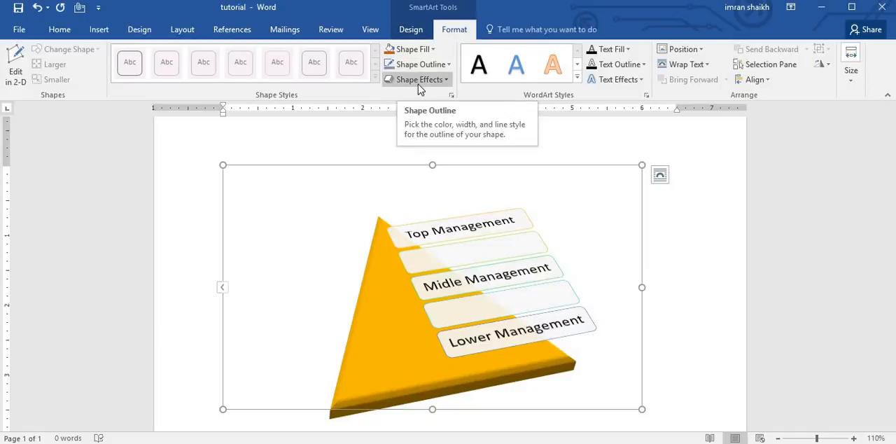
pyautogui.click(465, 255)
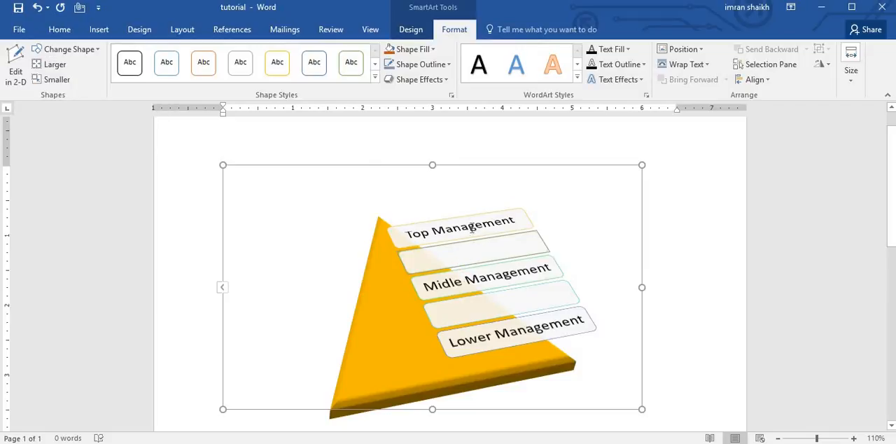
pyautogui.click(495, 332)
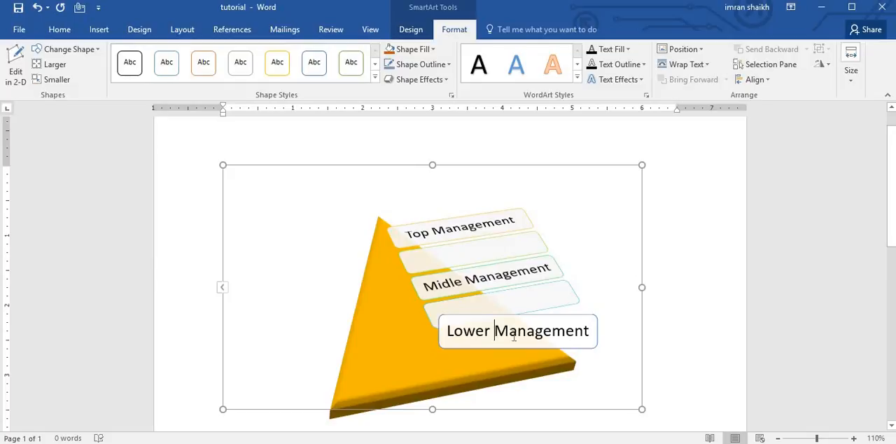
pyautogui.click(56, 66)
pyautogui.click(56, 65)
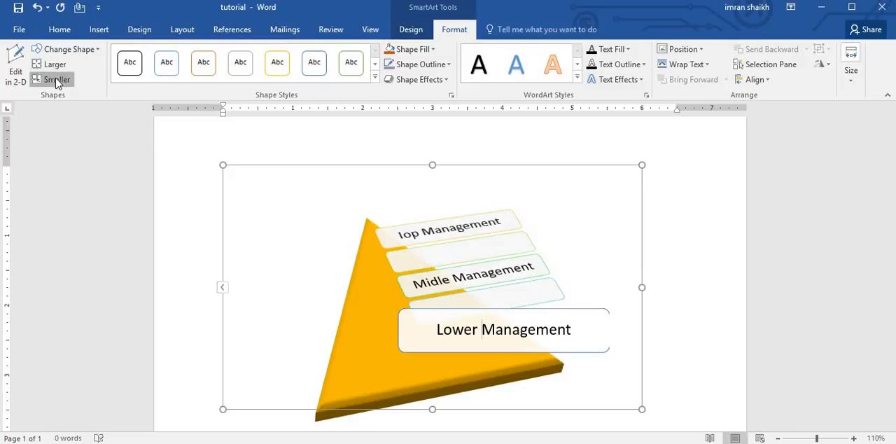
pyautogui.click(56, 80)
pyautogui.click(56, 80)
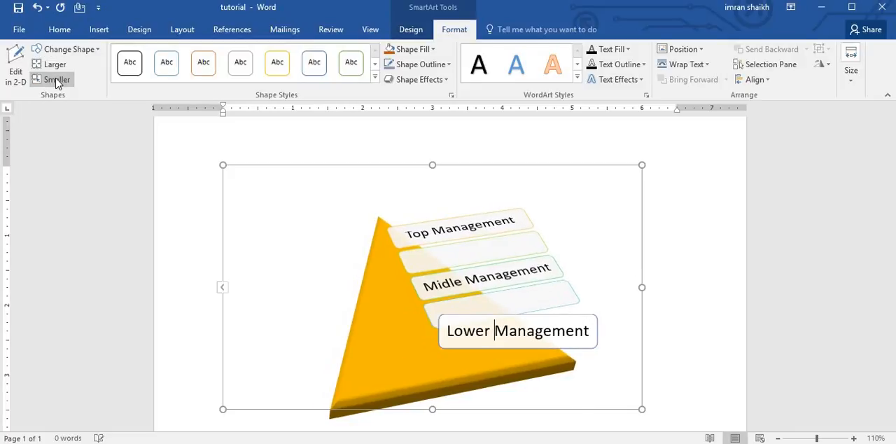
# Step: Try the orange outline shape style on the "Lower Management" box, and apply the solid blue theme style from the second row
pyautogui.click(210, 67)
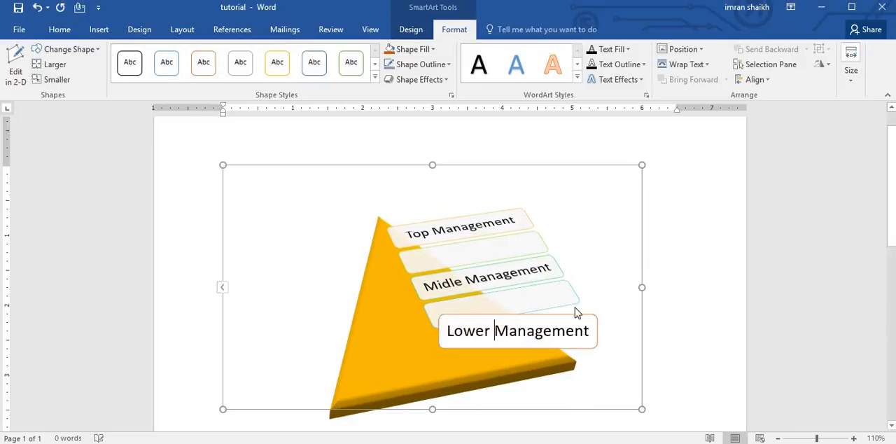
pyautogui.click(375, 78)
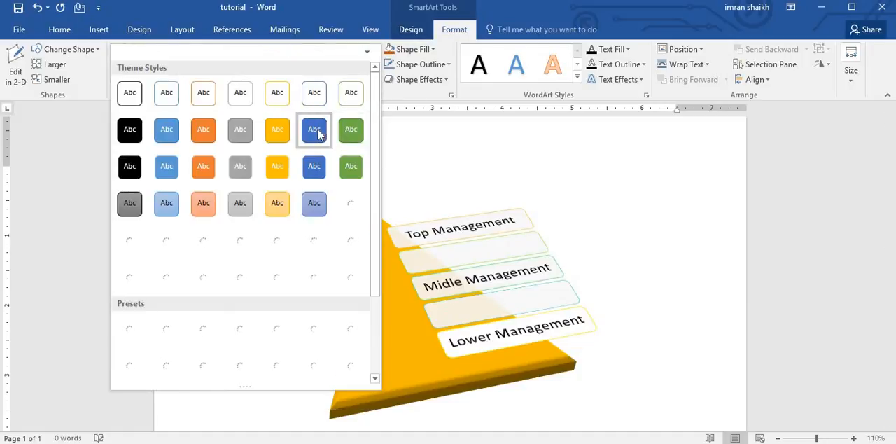
pyautogui.click(317, 132)
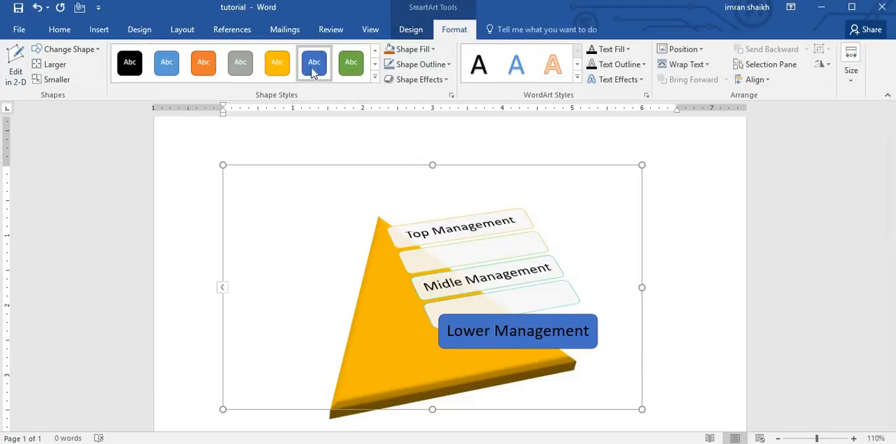
# Step: Apply the solid orange shape style to the "Midle Management" box and change its fill to dark gray
pyautogui.click(508, 275)
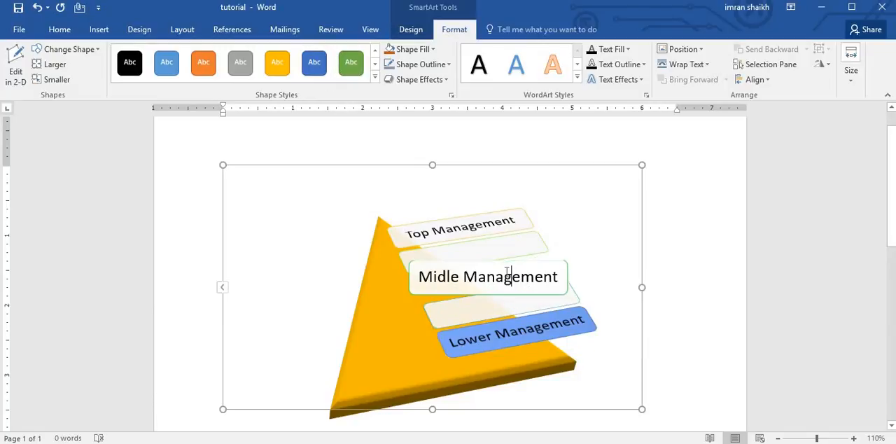
pyautogui.click(203, 65)
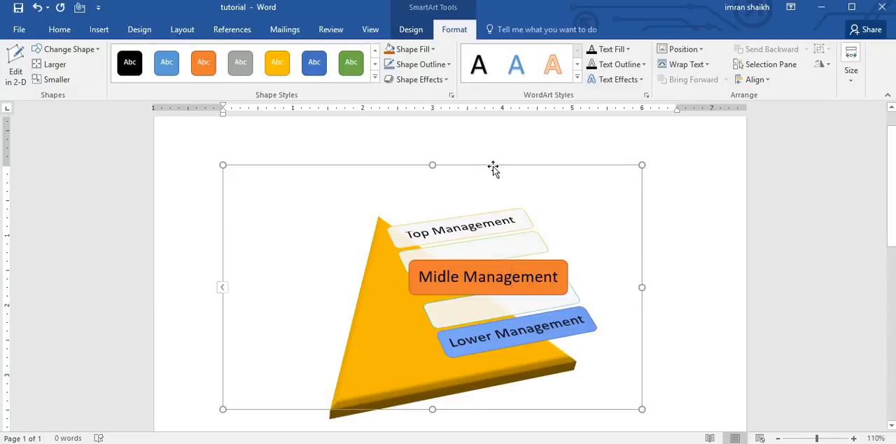
pyautogui.click(432, 52)
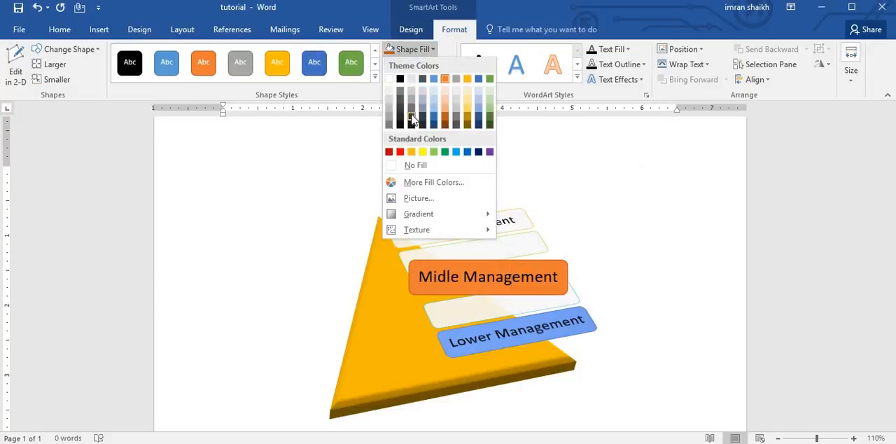
pyautogui.click(442, 200)
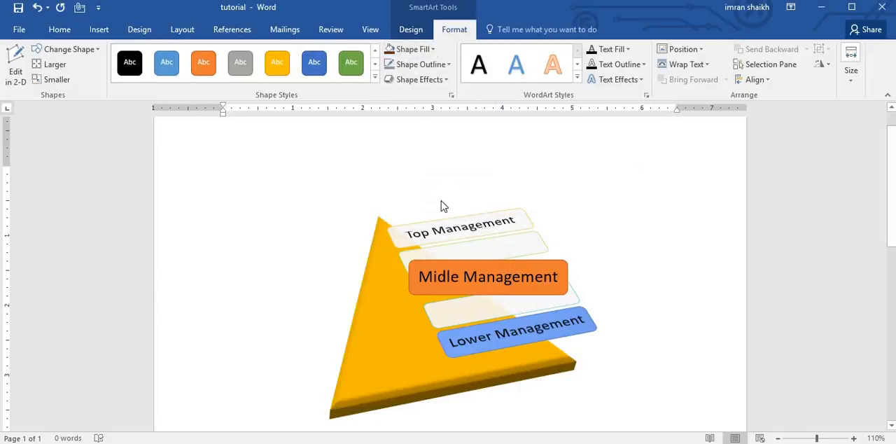
# Step: Try a dark blue outline on the "Midle Management" box, and set its outline color to red
pyautogui.click(430, 64)
pyautogui.click(434, 132)
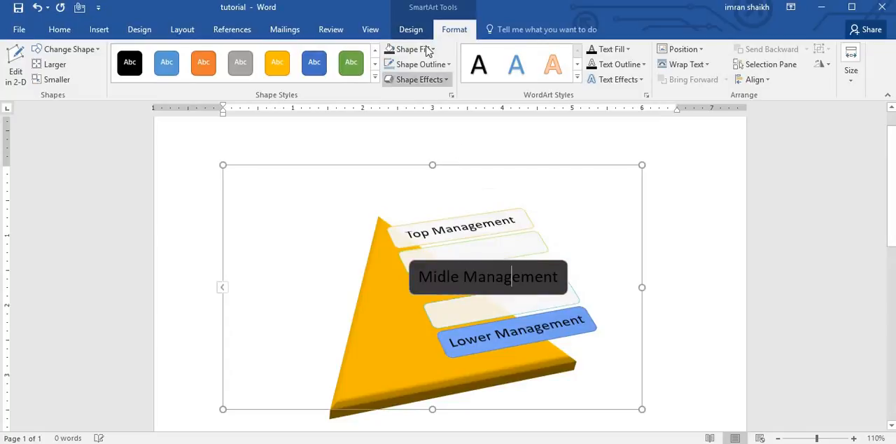
pyautogui.click(434, 69)
pyautogui.click(398, 168)
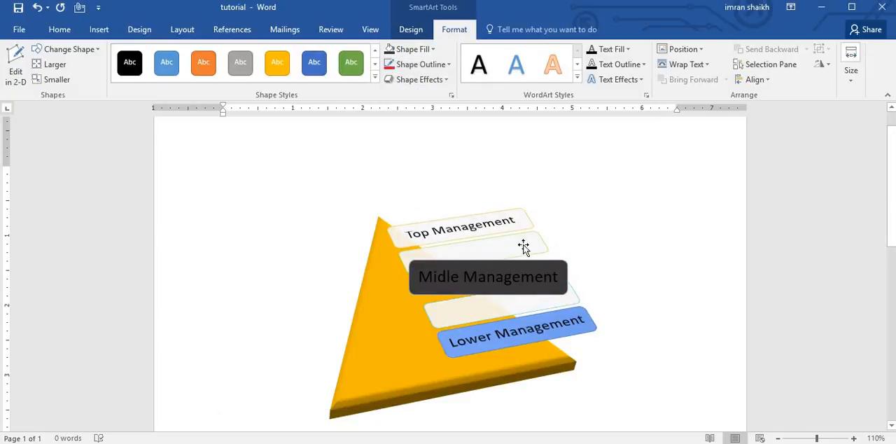
# Step: Add an orange glow from the third row of glow variations to the "Midle Management" box
pyautogui.click(438, 78)
pyautogui.moveTo(422, 193)
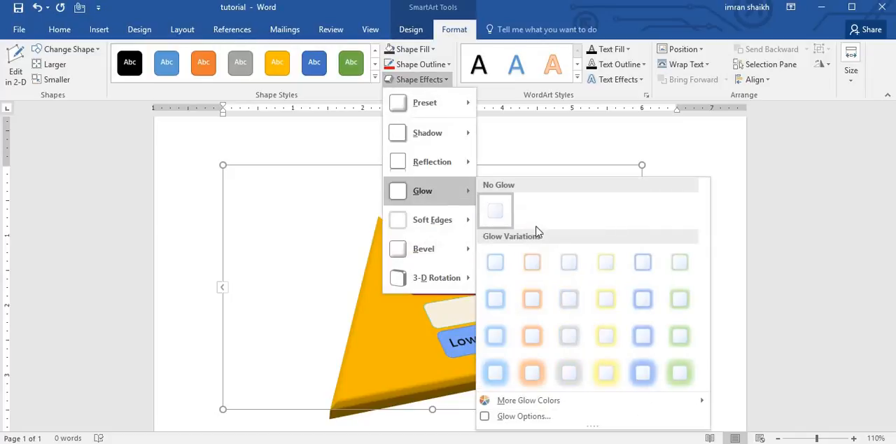
pyautogui.click(541, 337)
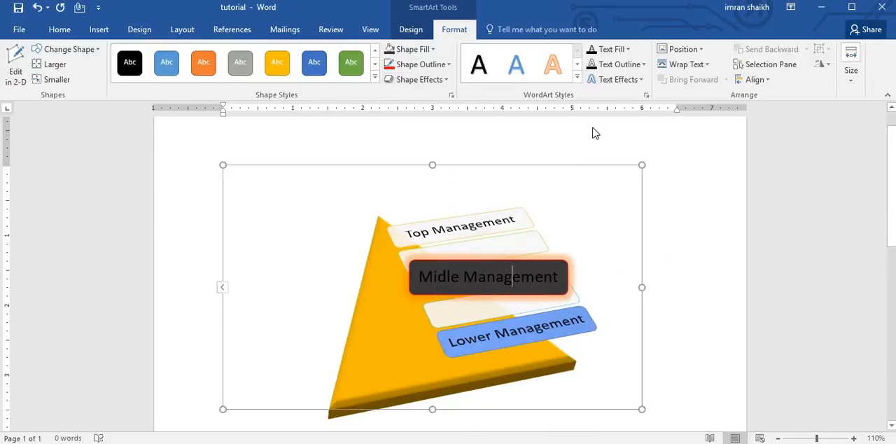